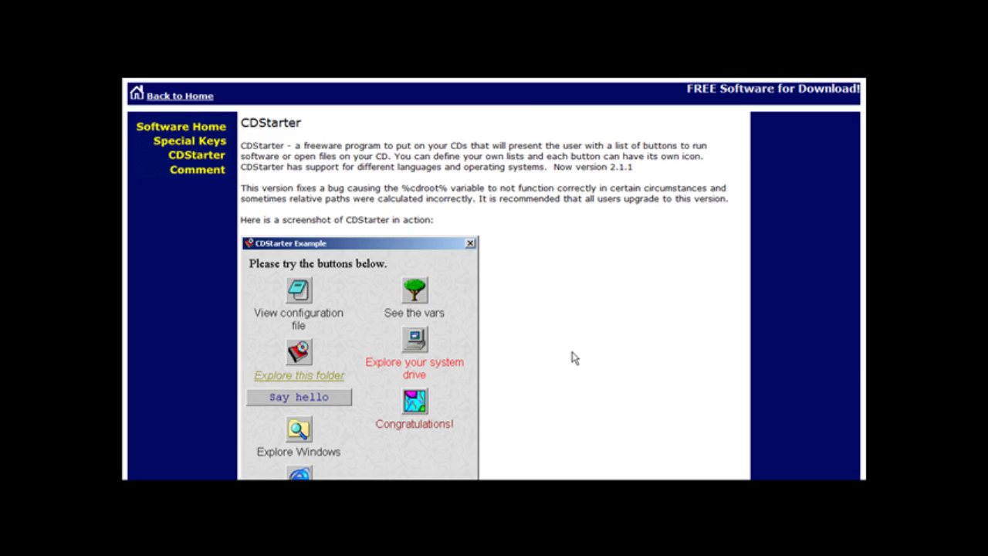
Read through the CDStarter web page, including its description, example screenshot and feature lists
scroll(575, 357, down, 3)
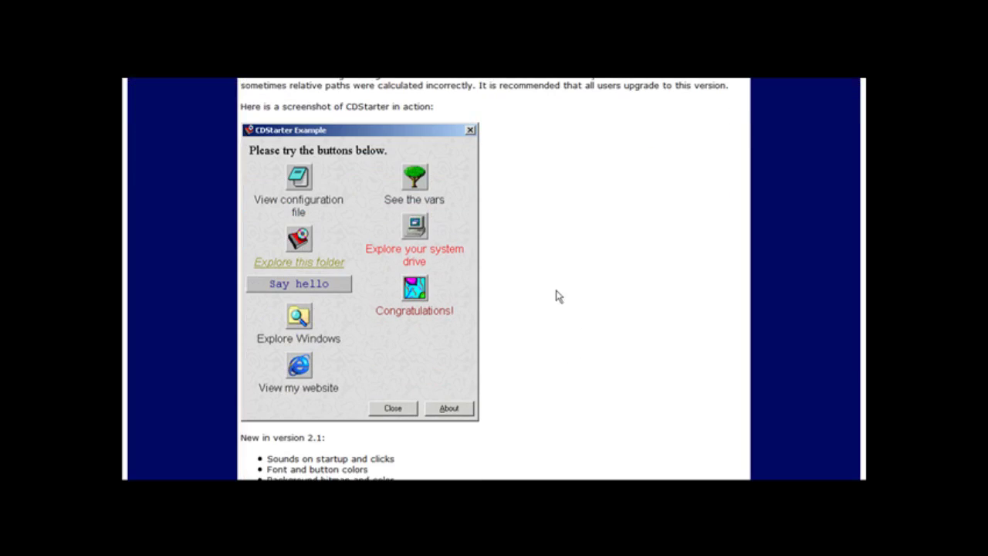
scroll(558, 293, up, 3)
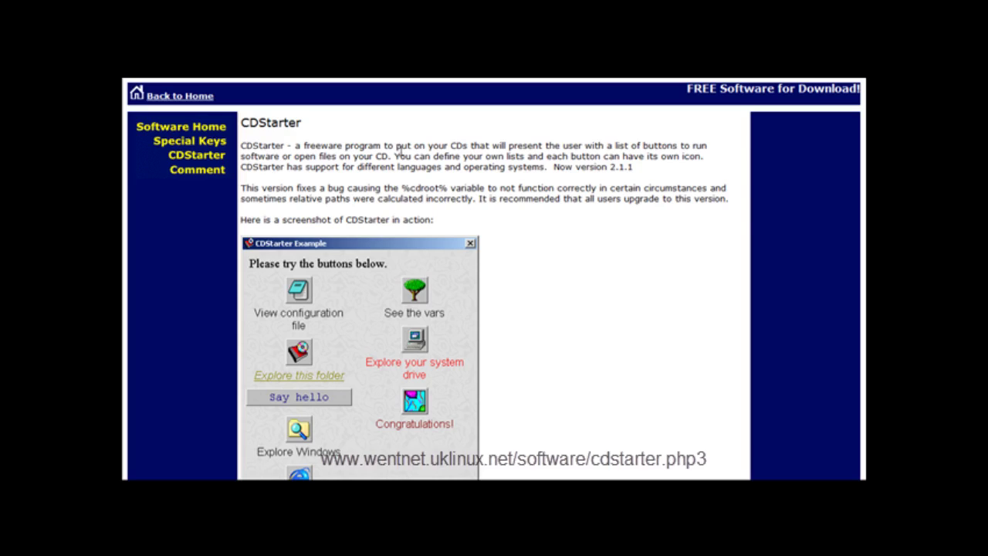
scroll(459, 211, down, 7)
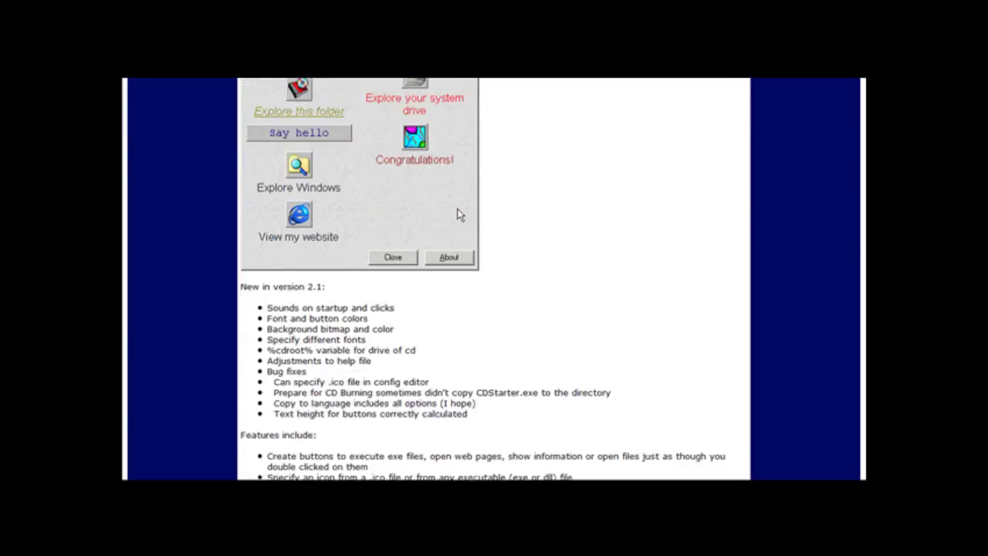
scroll(457, 214, down, 9)
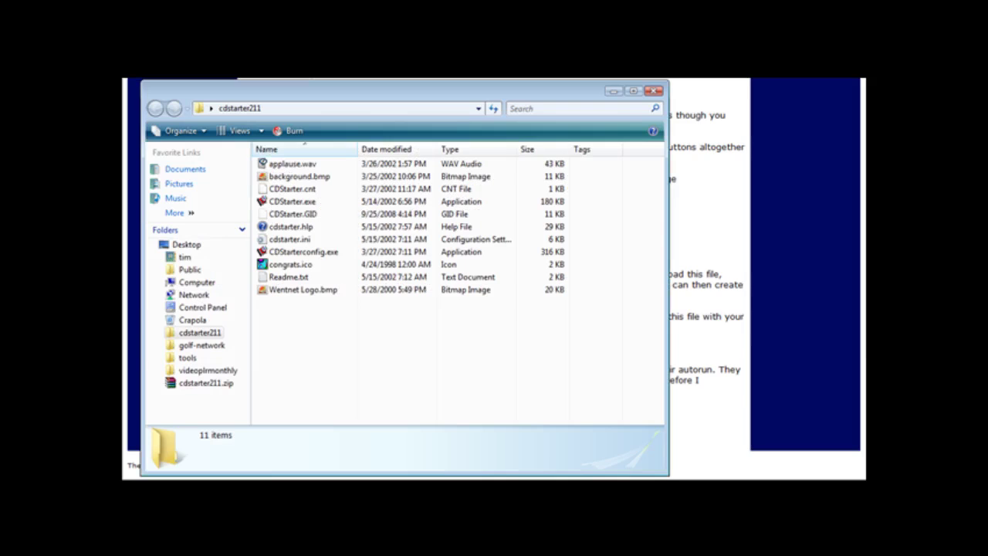
Launch CDStarter.exe from the cdstarter211 folder and dismiss its welcome message
click(287, 203)
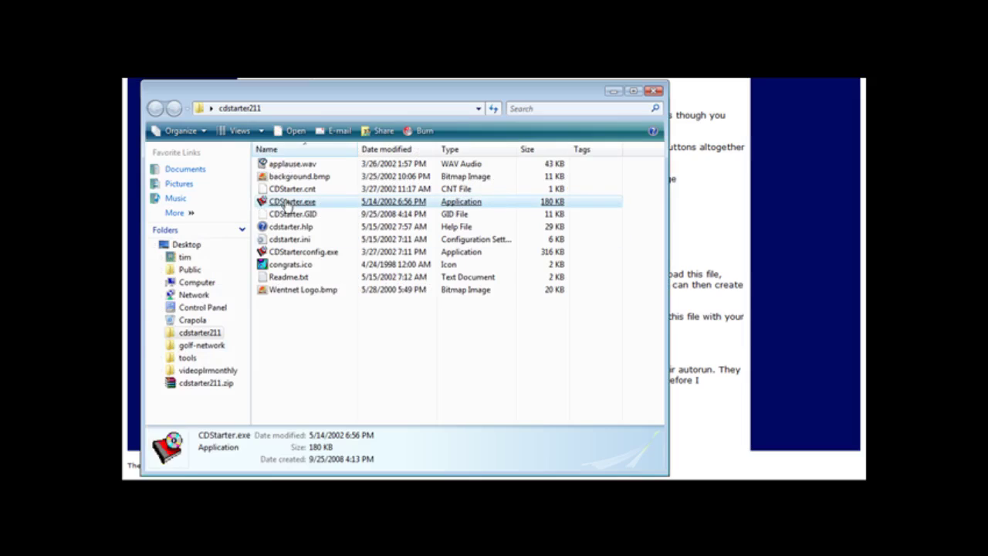
double_click(287, 203)
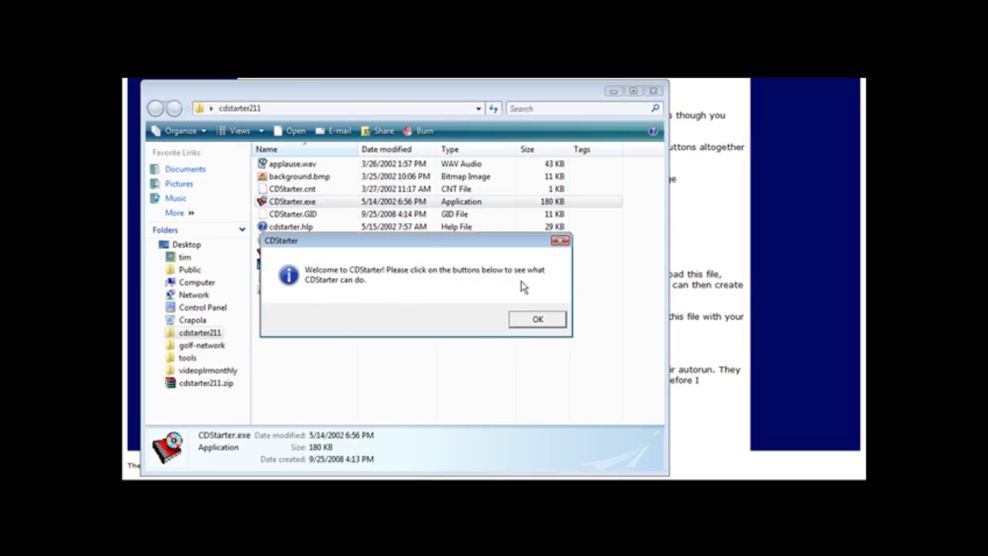
click(523, 327)
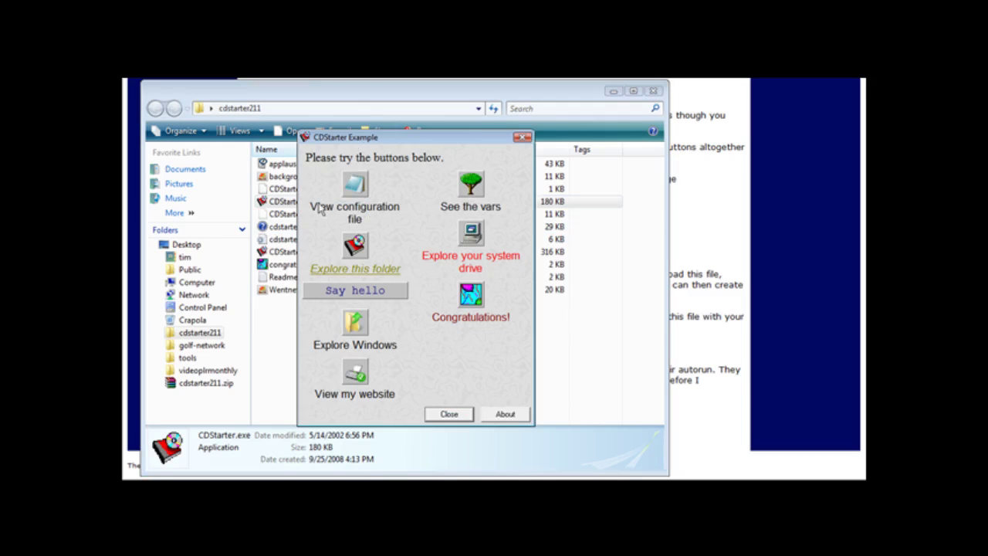
Try the example menu's View configuration file and See the vars entries, closing whatever each one opens
click(355, 187)
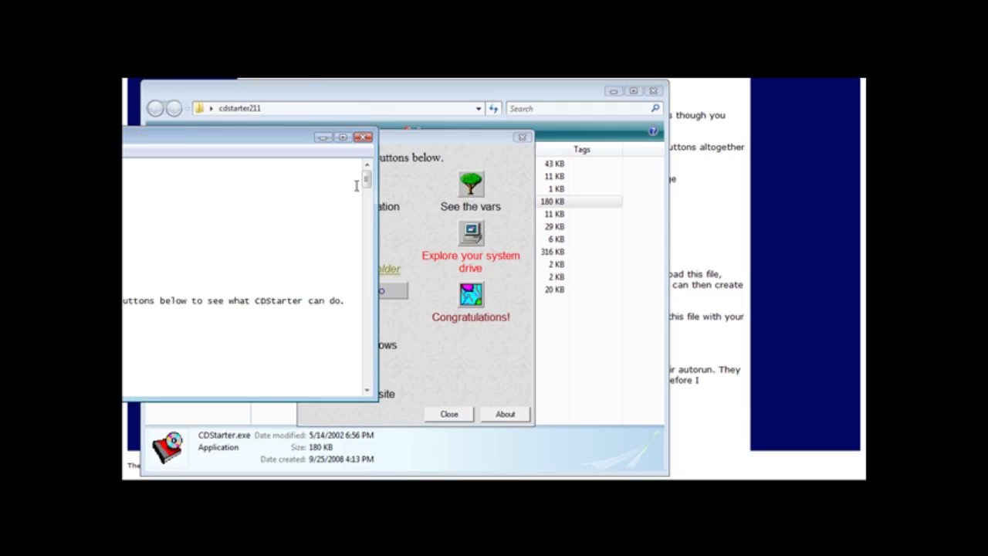
drag(94, 137, 403, 158)
click(686, 158)
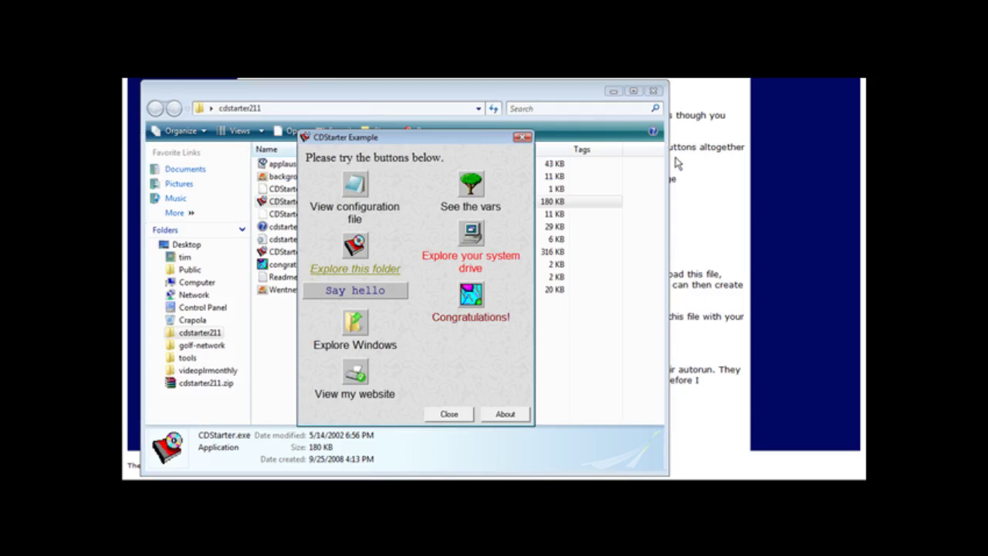
click(470, 189)
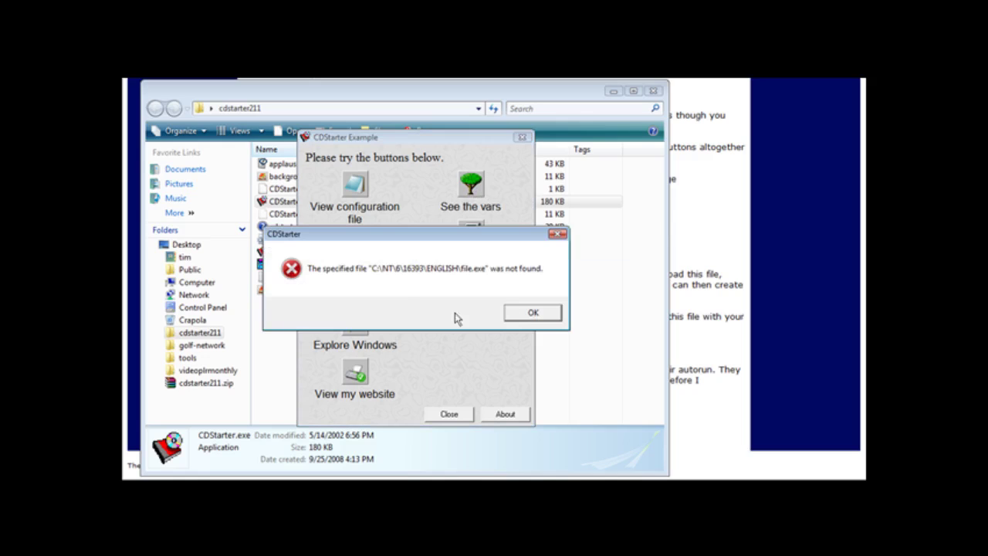
click(531, 312)
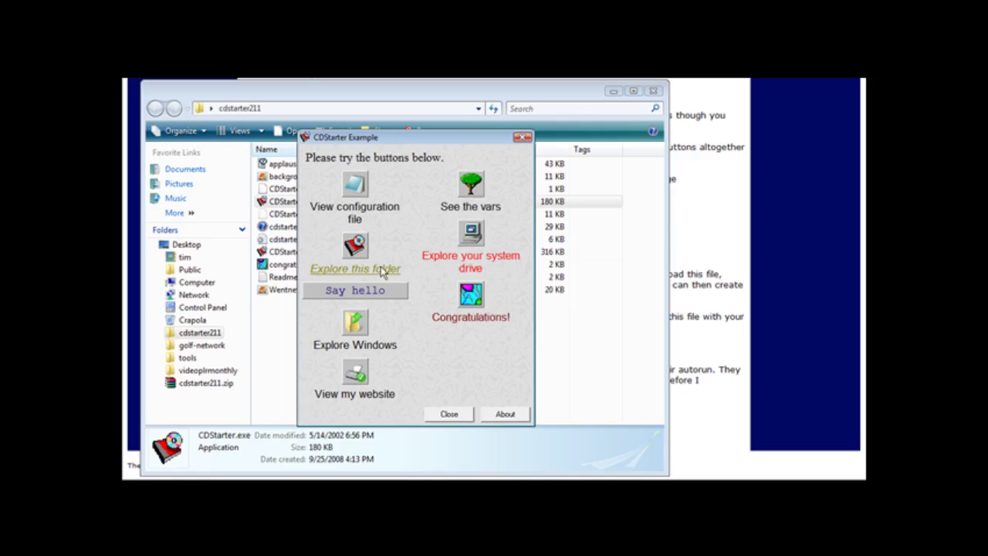
Try the Explore this folder and Explore your system drive entries, closing the folder window that opens
click(356, 247)
click(483, 239)
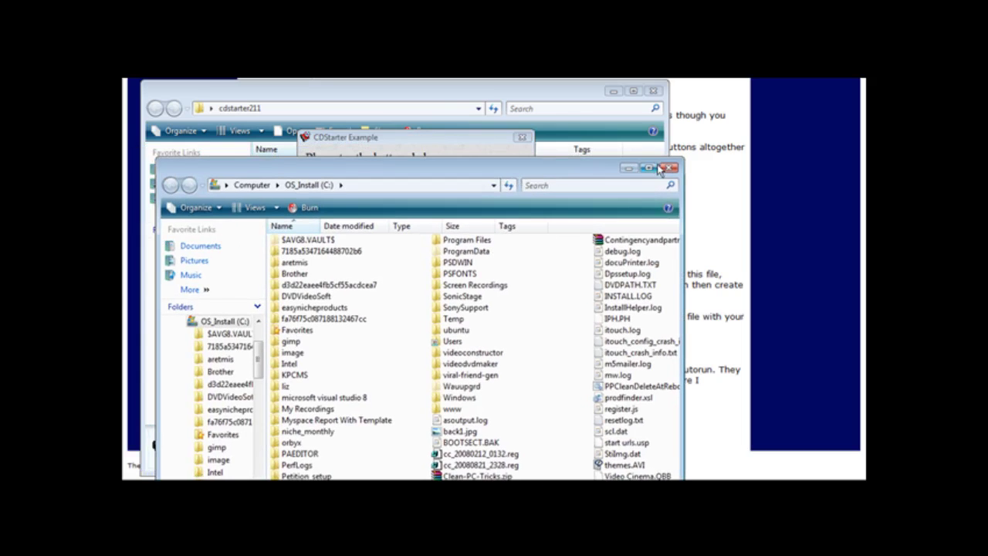
click(659, 166)
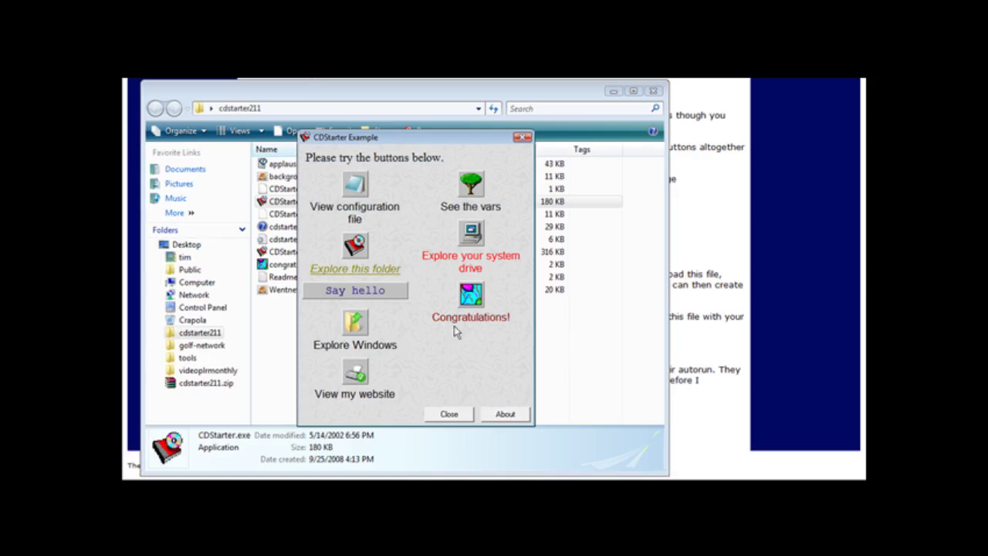
Try the Say hello entry, dismiss its message and close the CDStarter example menu
click(372, 299)
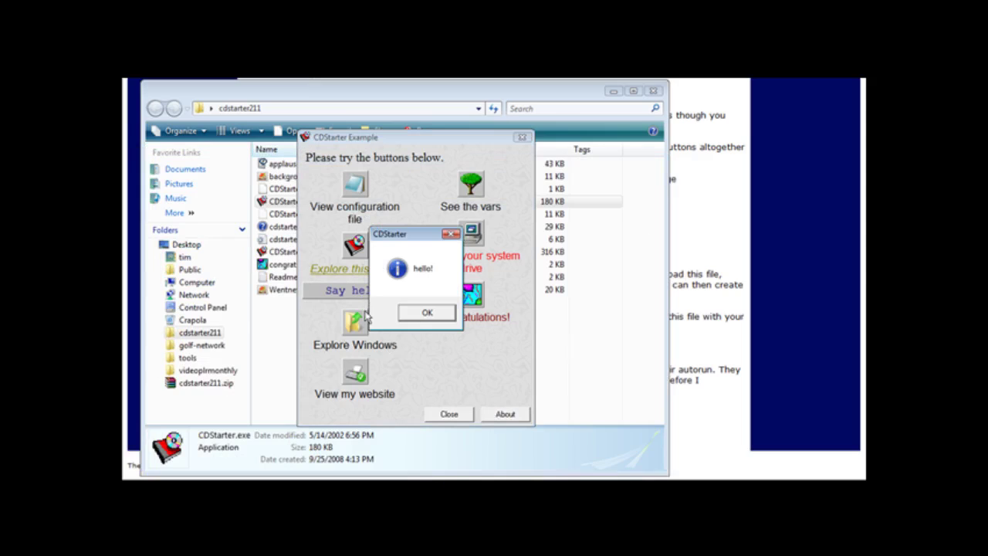
click(426, 313)
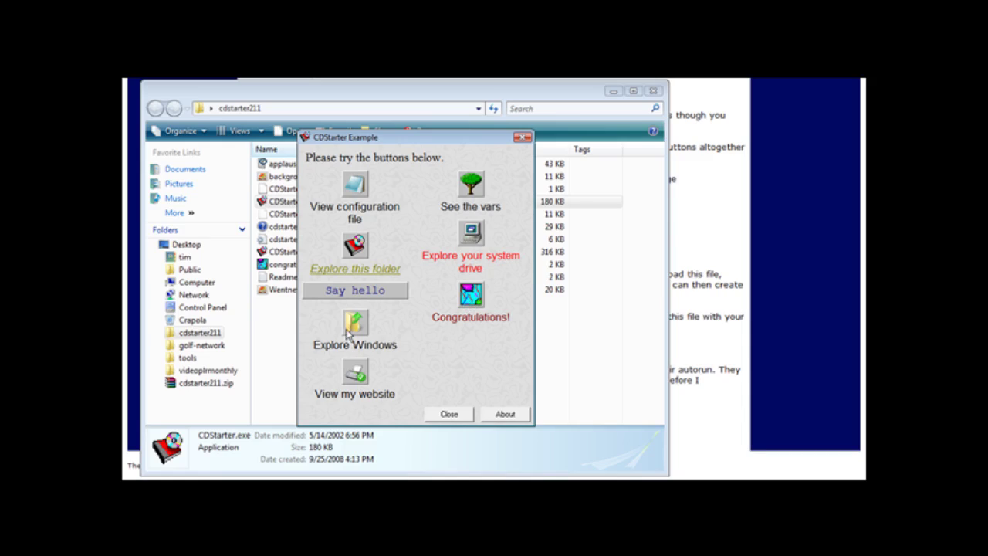
click(450, 415)
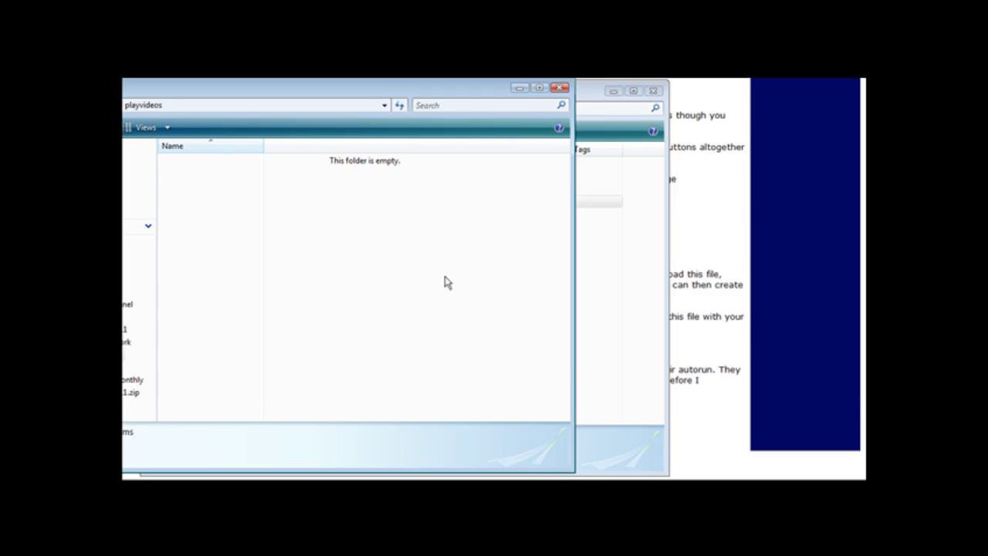
Paste the four video files, video-1.wmv to video-4.wmv, into the playvideos folder and return to the cdstarter211 folder
key(ctrl+v)
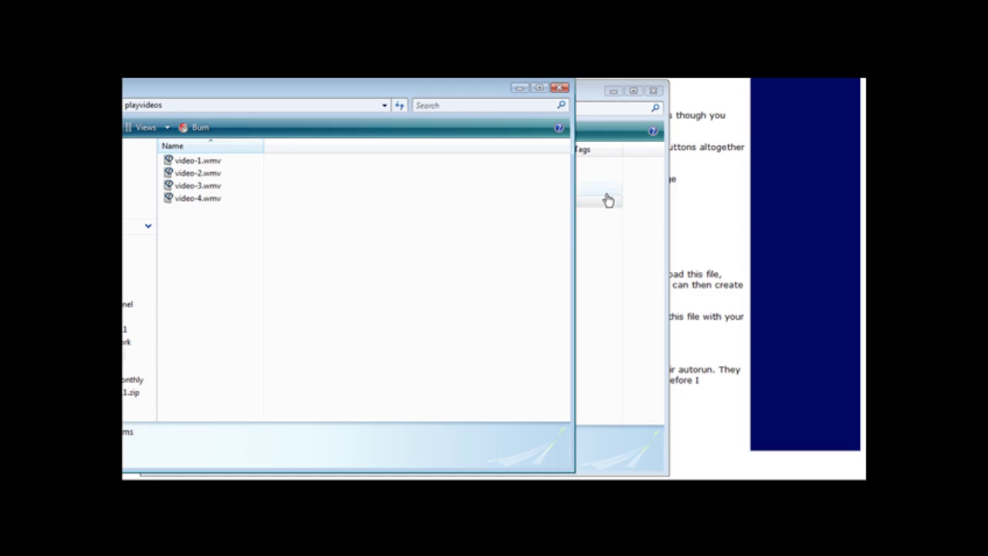
click(585, 103)
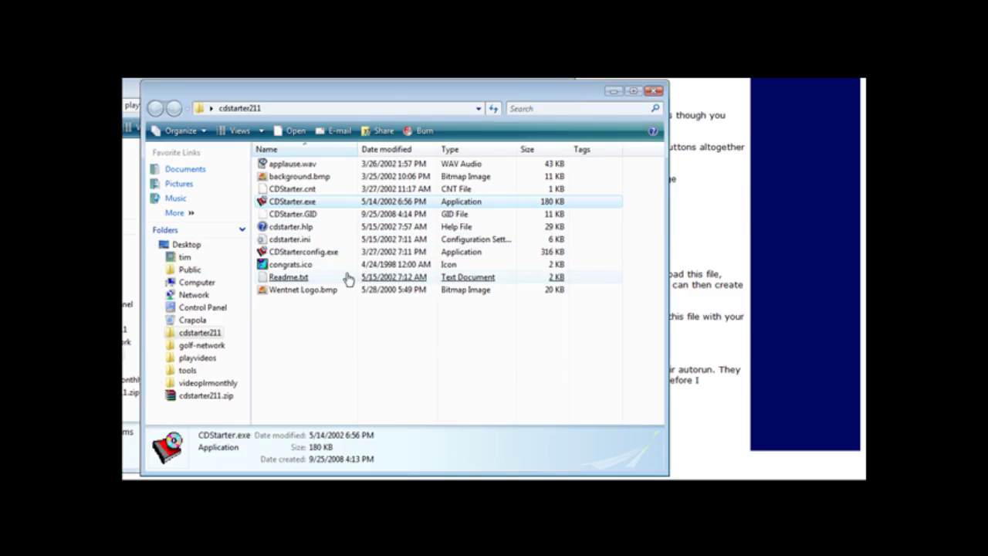
Launch CDStarterconfig.exe and set the title to "Server Transfer Videos"
double_click(326, 253)
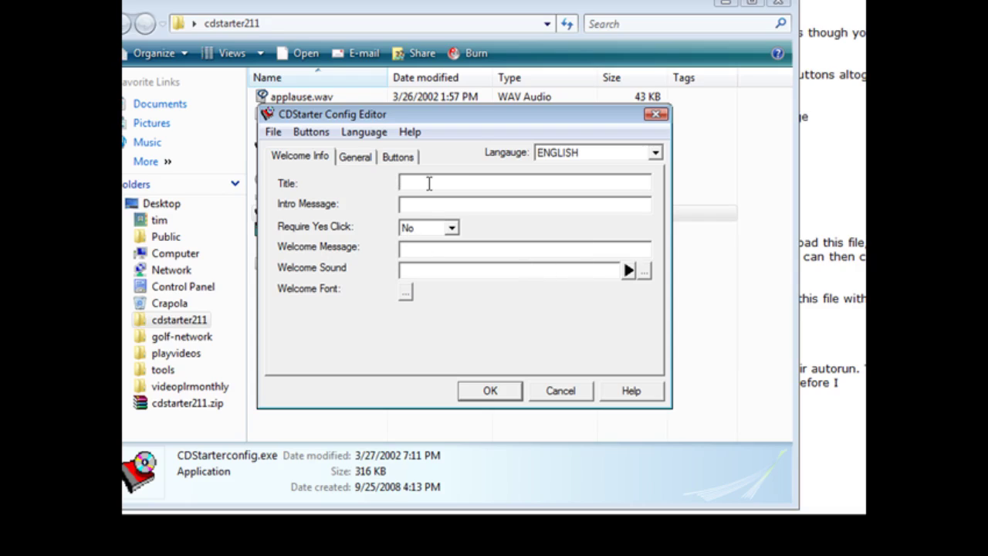
text(Server Transfer Videos)
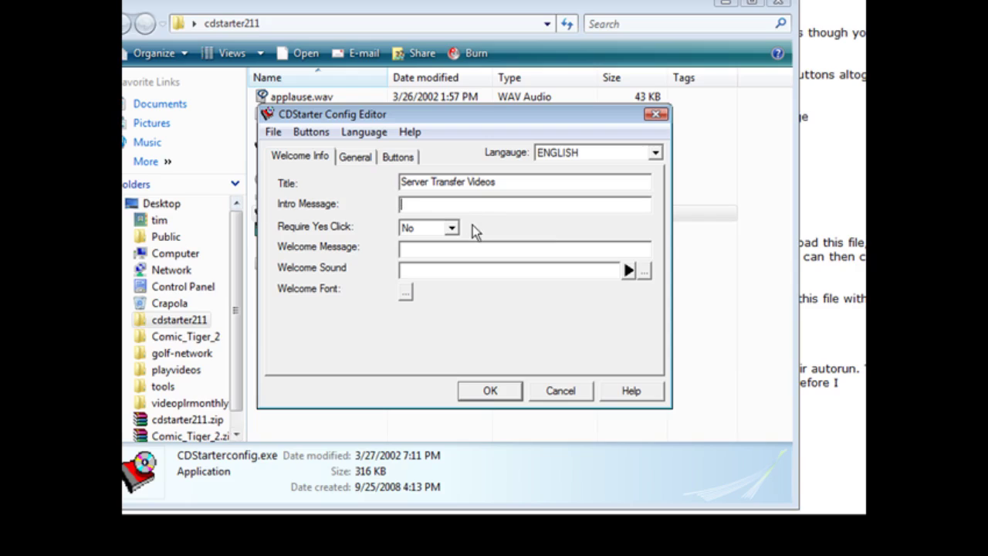
click(452, 227)
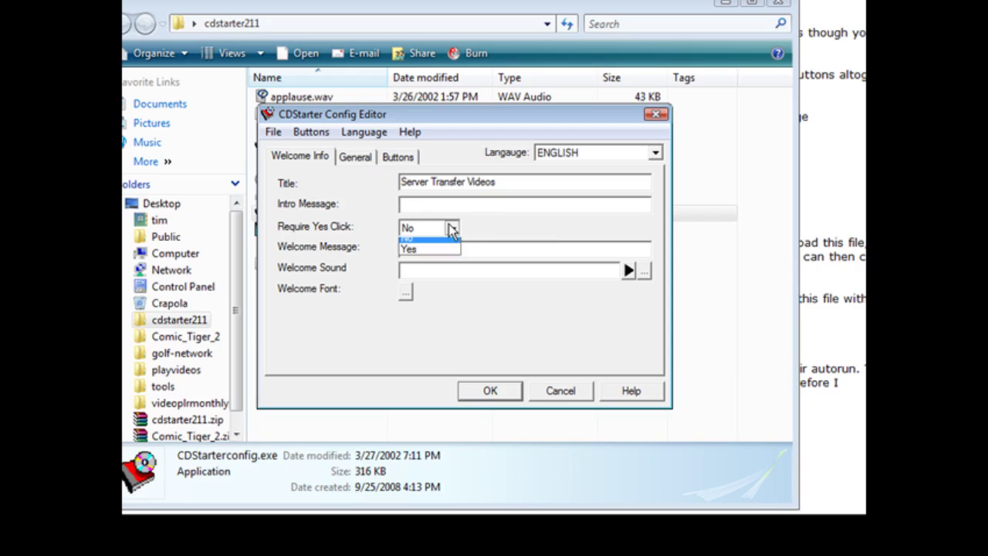
click(498, 221)
click(452, 227)
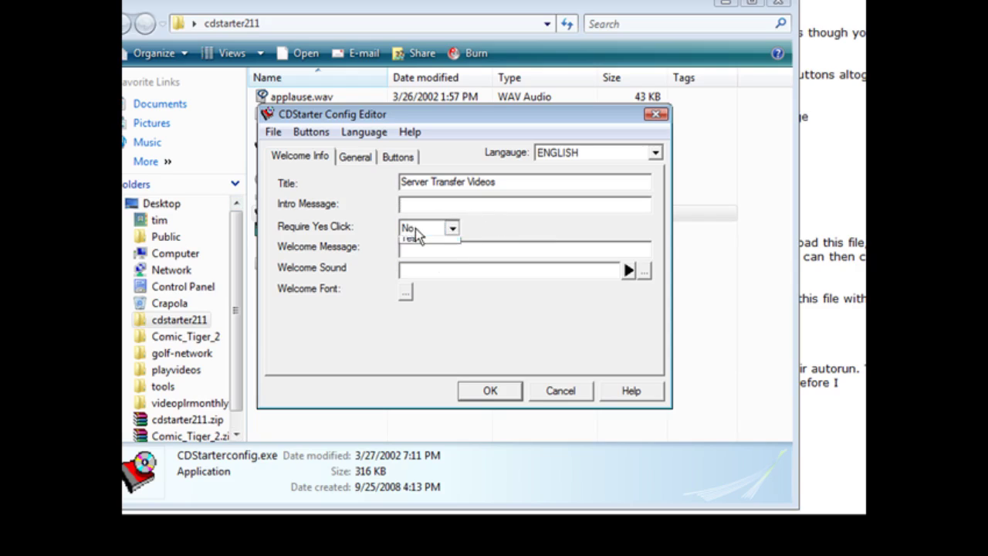
click(475, 235)
Set the intro message to "Server Transfer Videos. Do You Wish To Continue?" and Require Yes Click to Yes
click(426, 207)
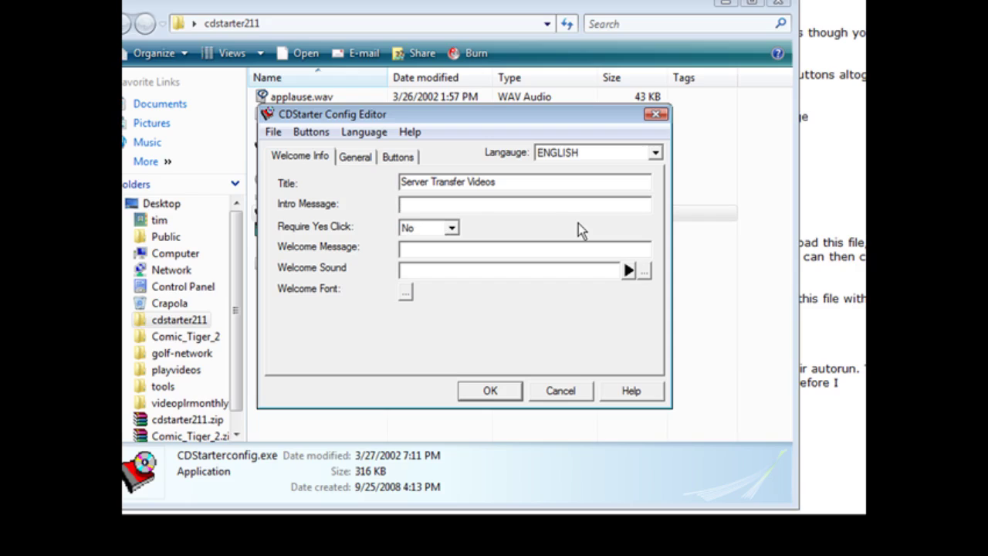
text(Server Transfer Videos. Do You Wish To Continue?)
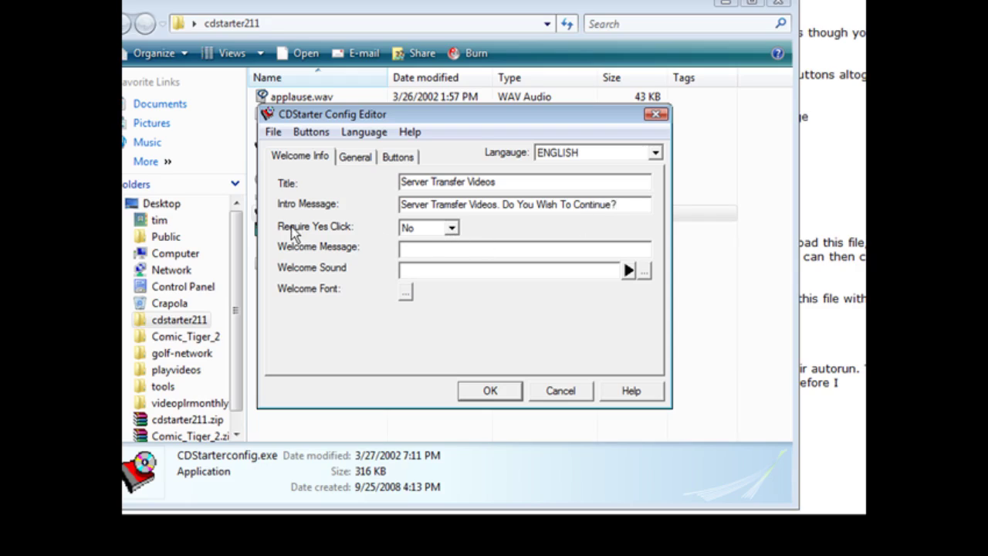
click(452, 228)
click(439, 257)
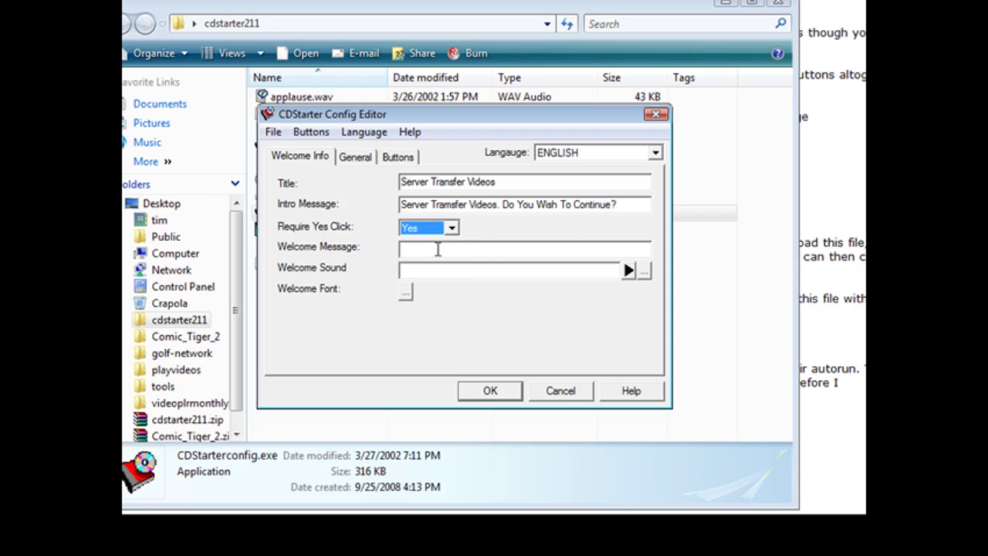
Set the welcome message to "Welcome to the Server Transfer Video Series." and keep the default welcome font
click(421, 248)
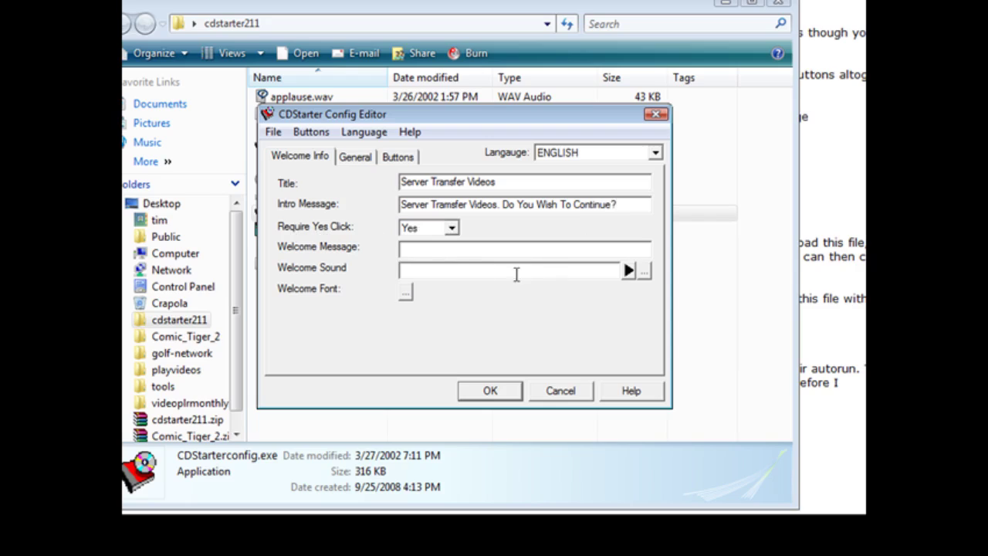
text(Welcome to the Server Transfer Video Series.)
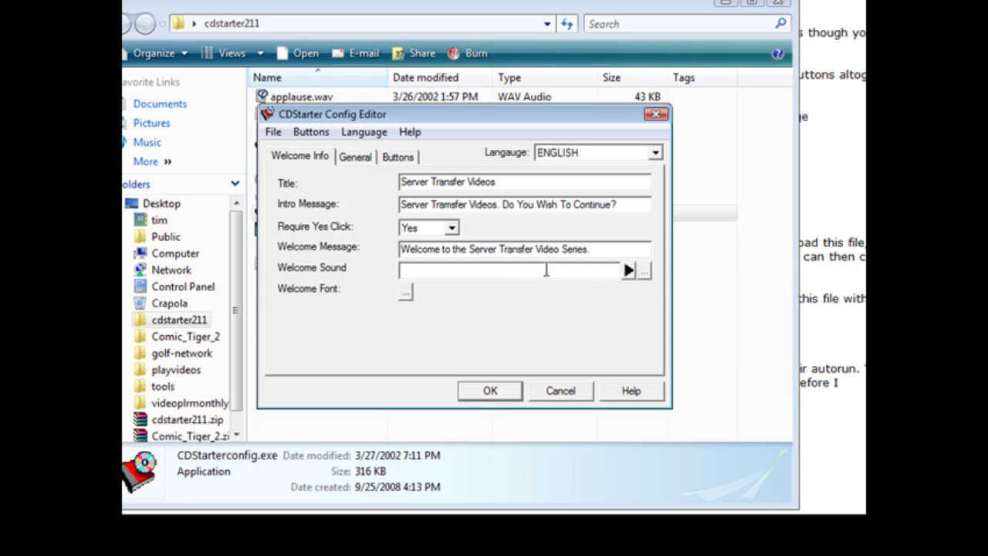
click(406, 292)
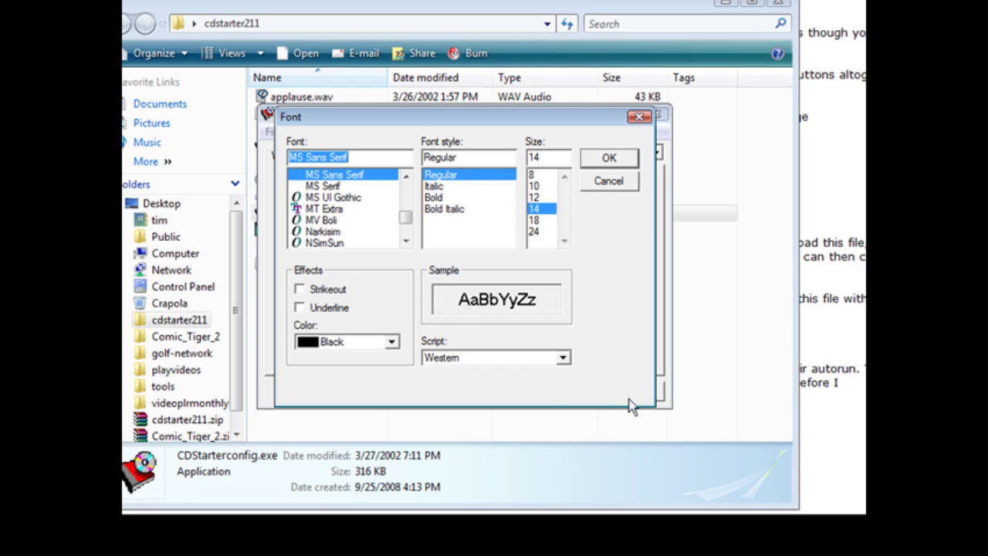
click(649, 119)
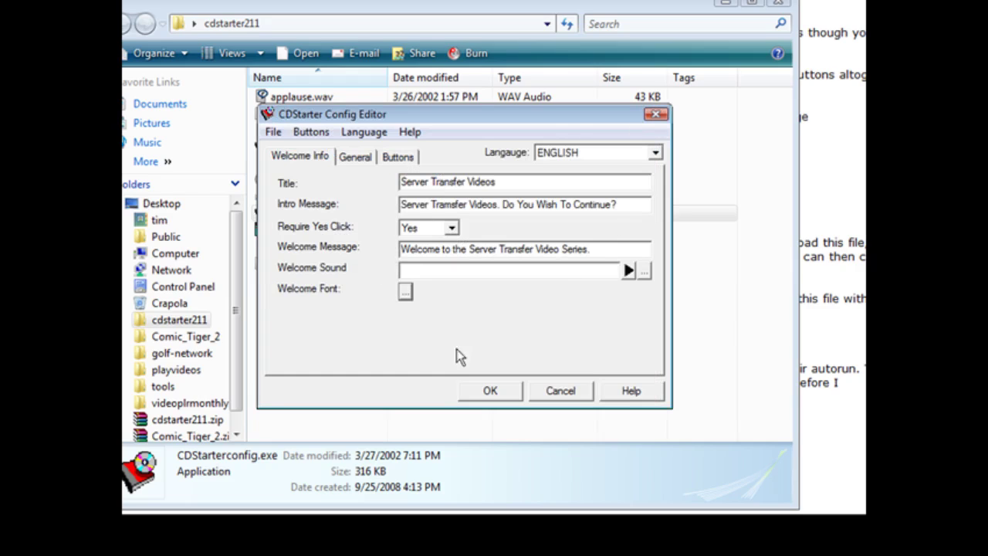
Start inserting a new menu button and title it "Play Video One"
click(366, 157)
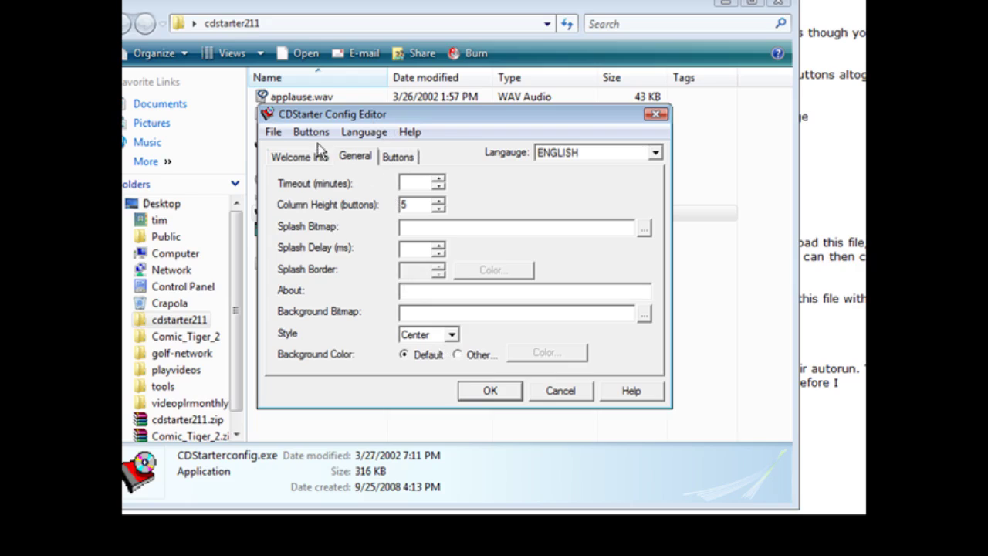
click(397, 157)
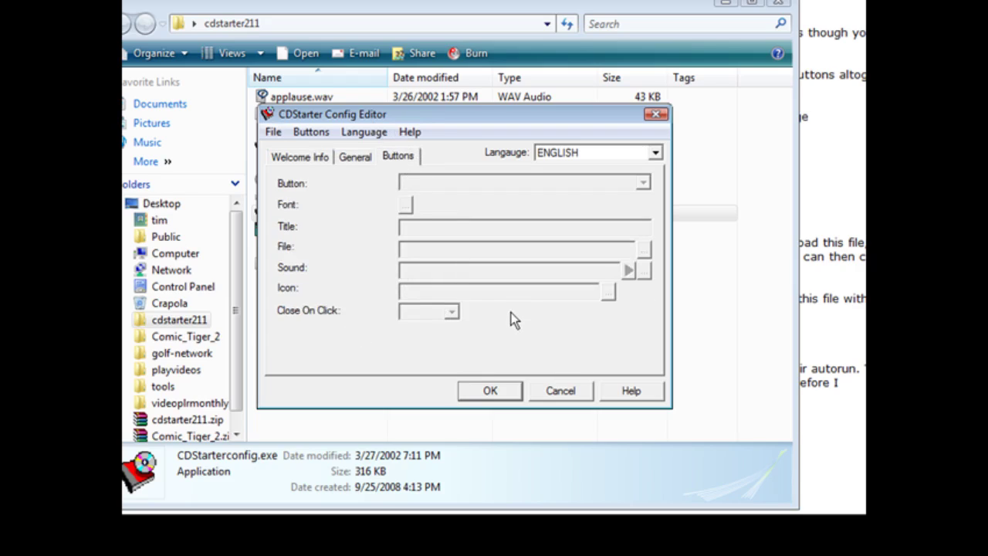
click(311, 132)
click(321, 151)
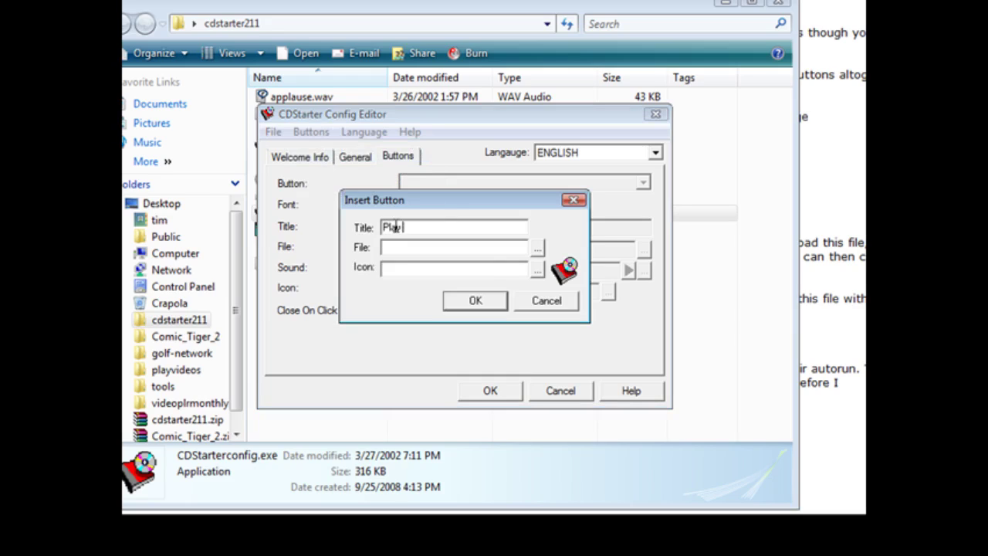
text(Play Video One)
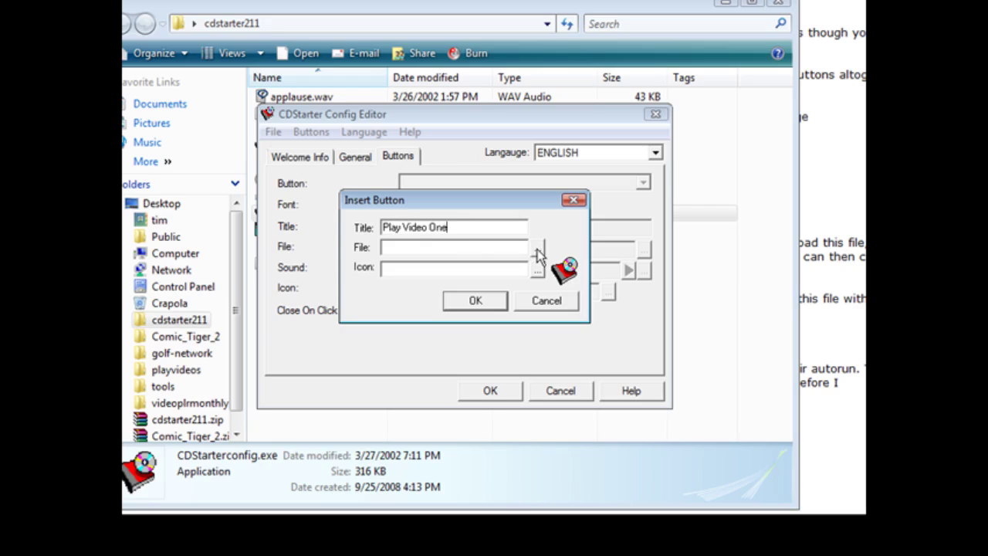
Choose video-1.wmv as the file that the Play Video One button opens
click(537, 250)
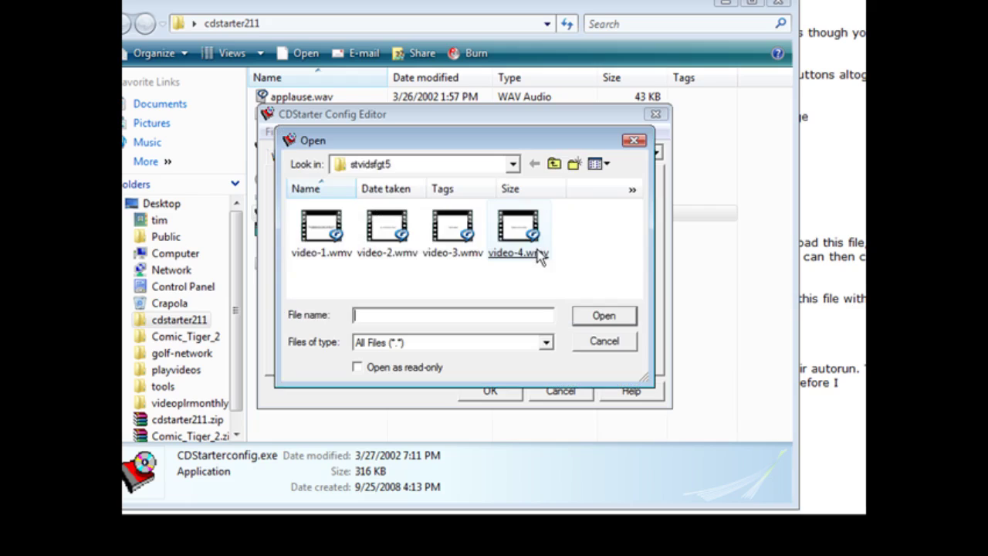
click(536, 253)
click(340, 208)
key(Return)
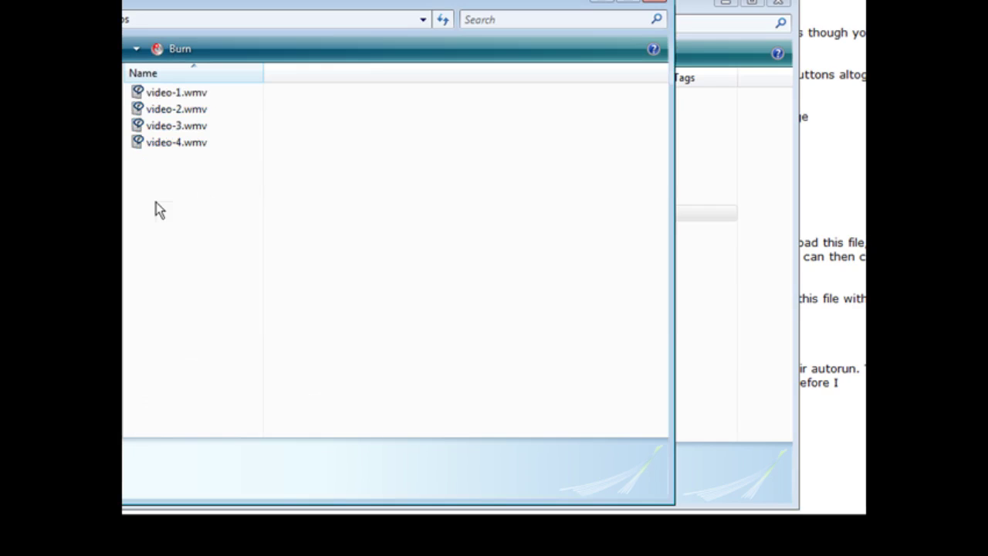
Paste the copied forward.ico icon file into the playvideos folder and return to the Config Editor
right_click(156, 203)
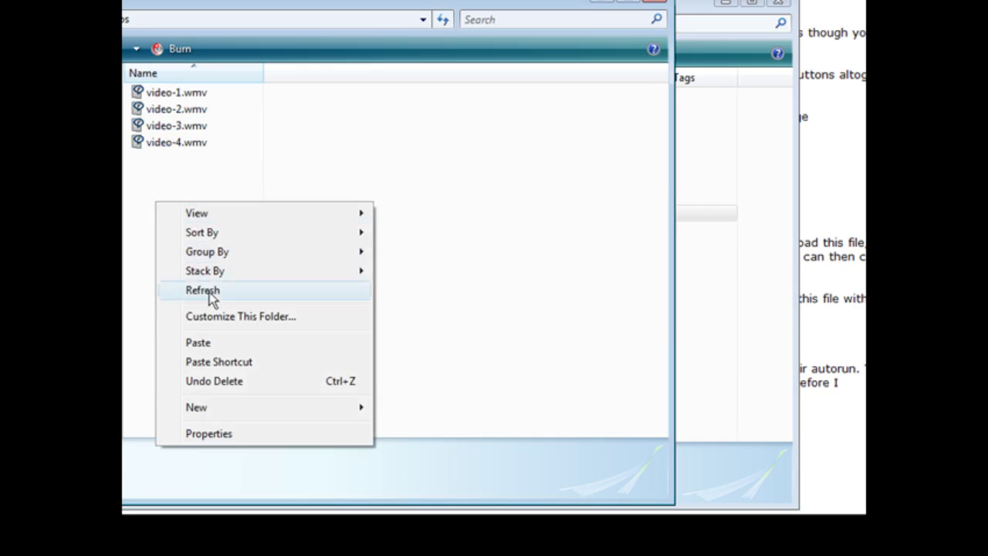
click(216, 342)
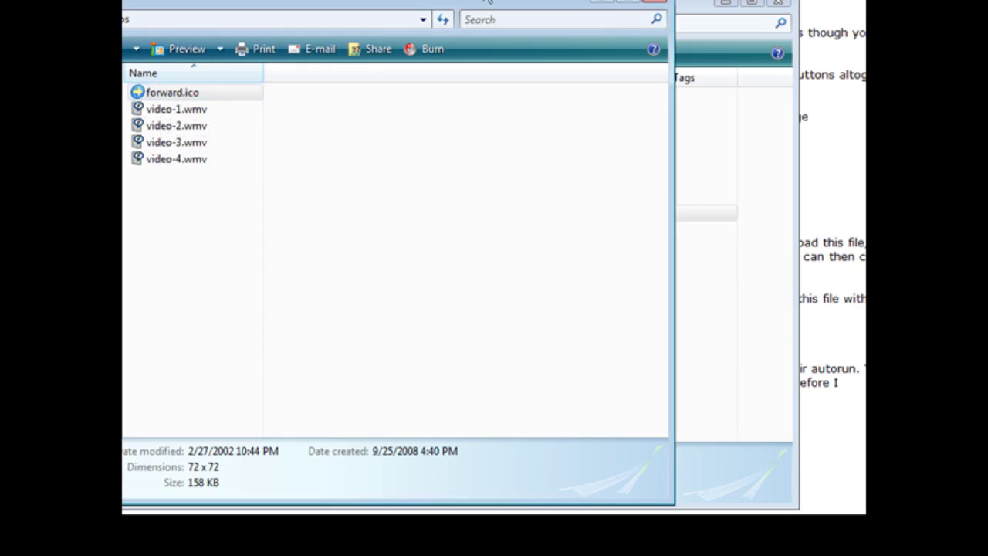
click(598, 3)
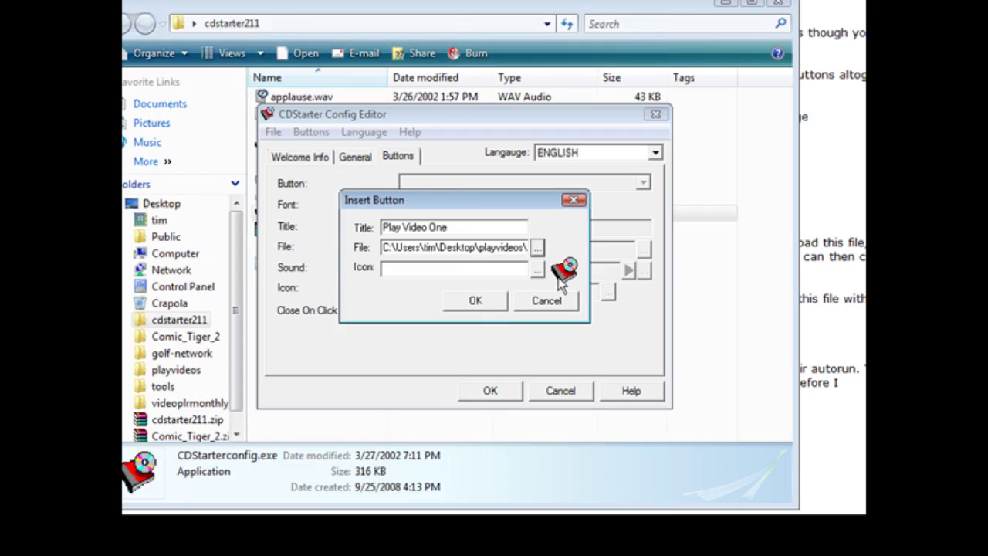
Set forward.ico from the playvideos folder as the Play Video One button's icon and confirm the new button
click(537, 267)
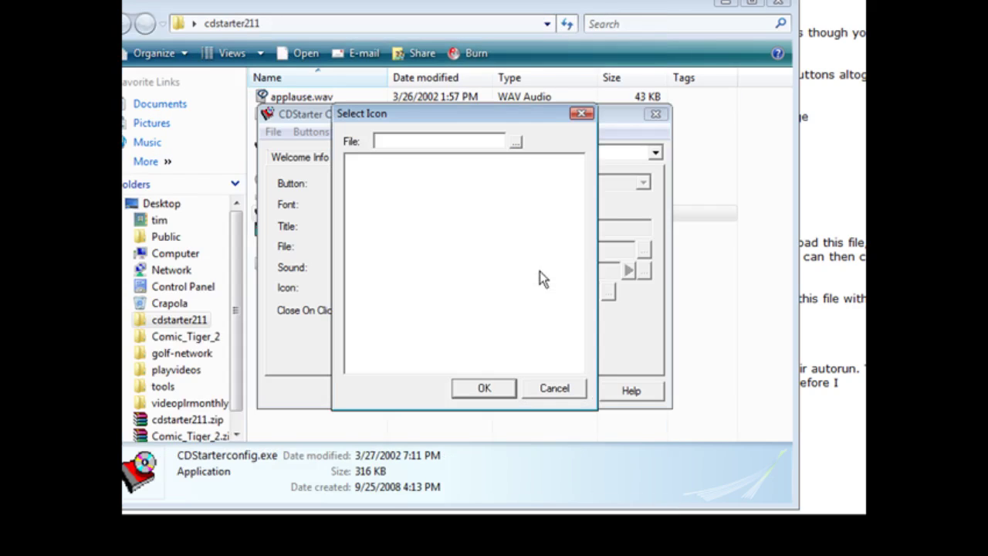
click(516, 142)
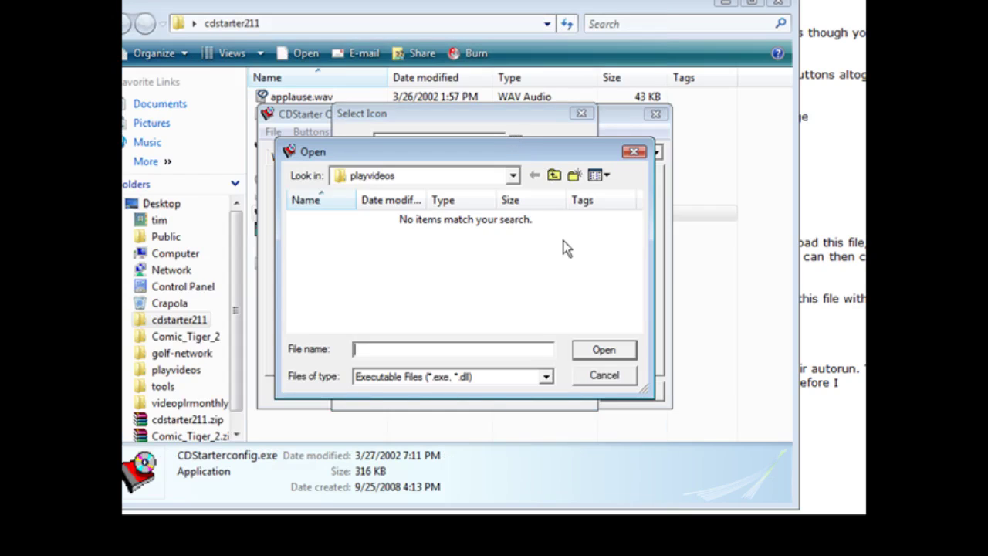
click(490, 378)
click(485, 404)
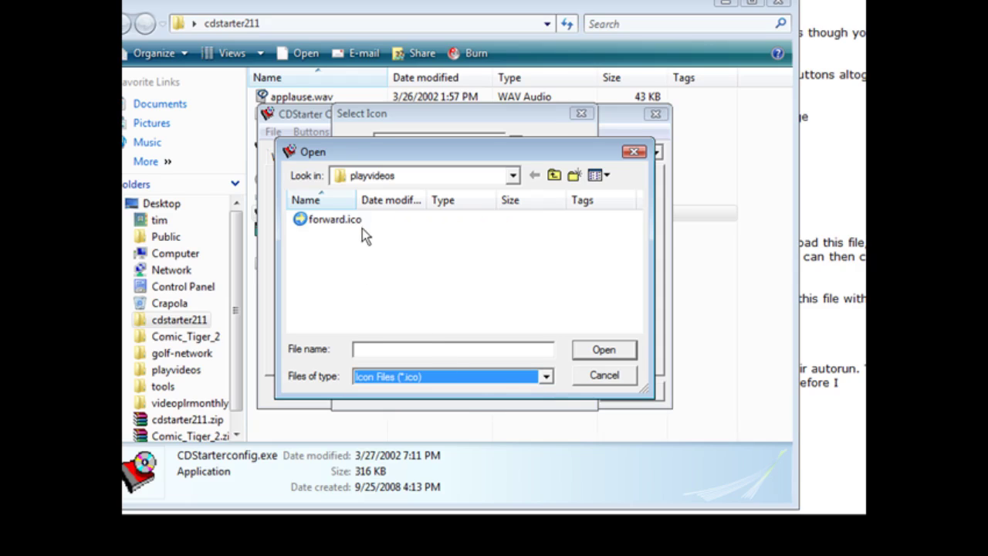
click(360, 226)
double_click(360, 224)
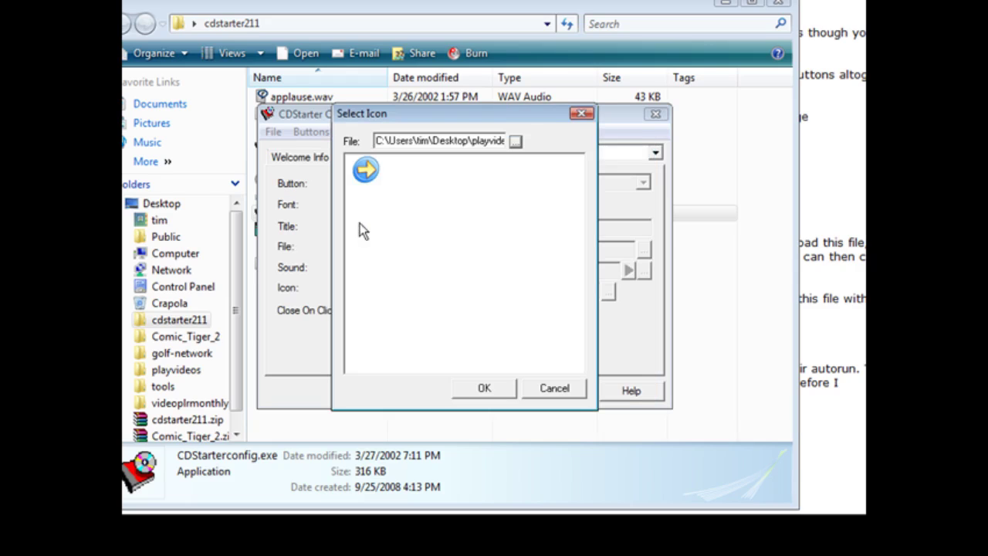
click(480, 387)
click(476, 301)
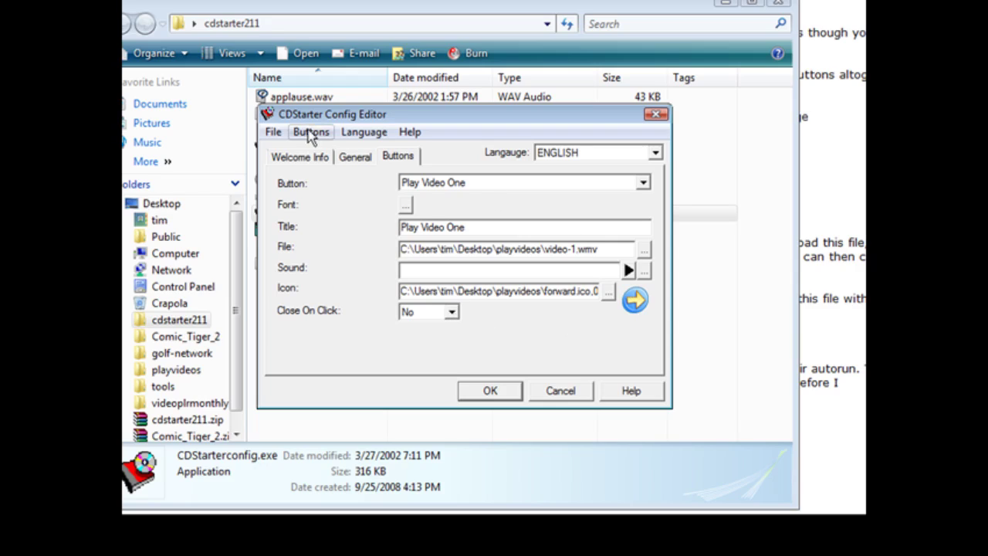
Start inserting a second button titled "Play Video Two" that opens video-2.wmv
click(312, 133)
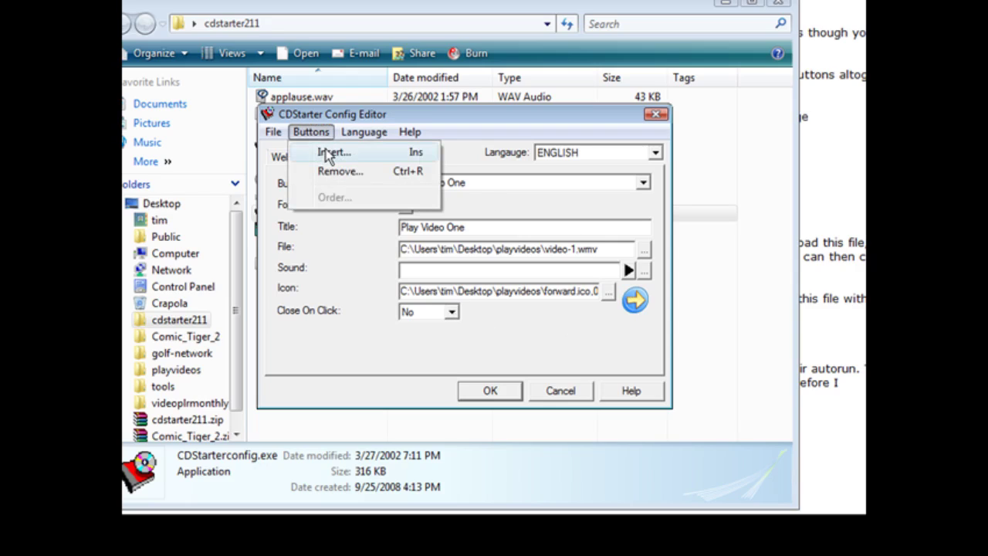
click(330, 152)
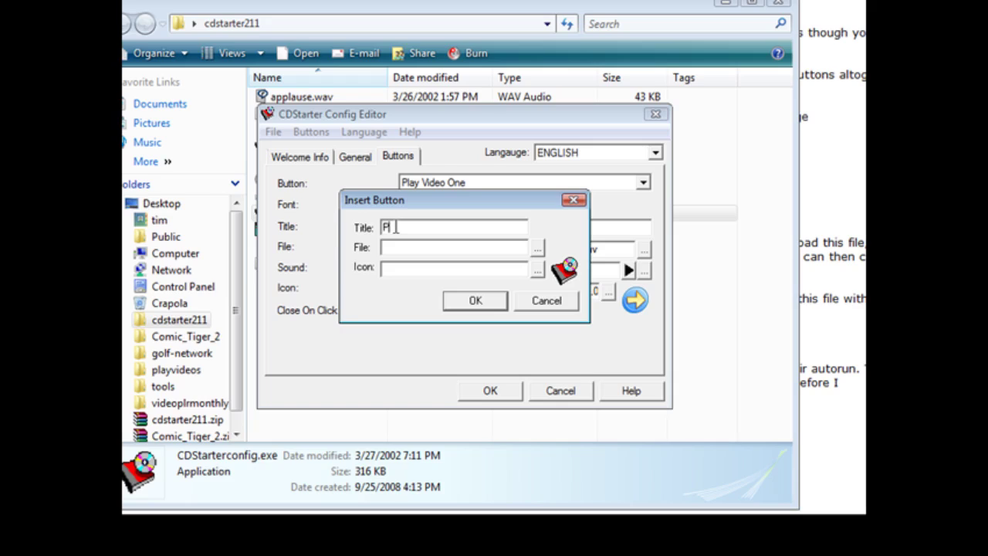
text(Play Video Two)
click(537, 249)
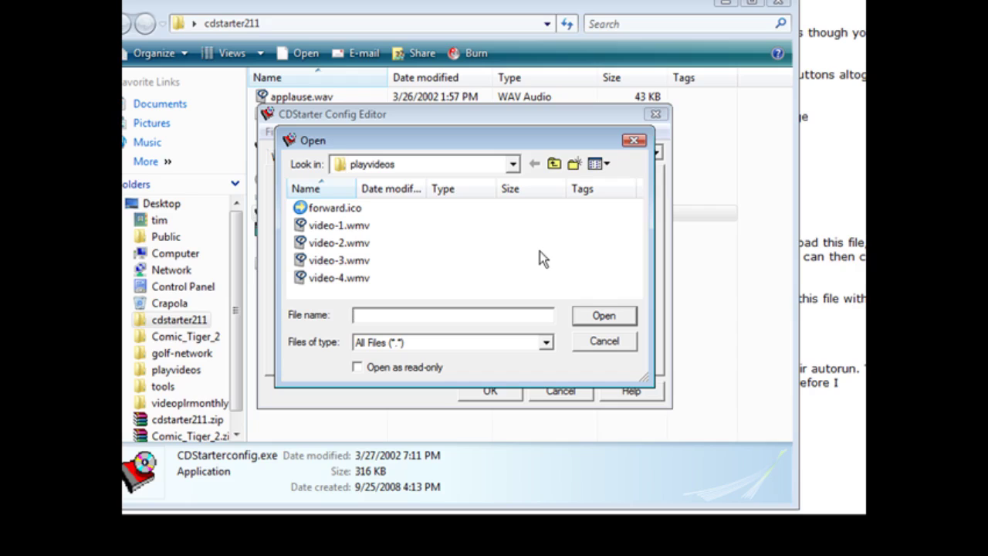
click(363, 245)
double_click(500, 244)
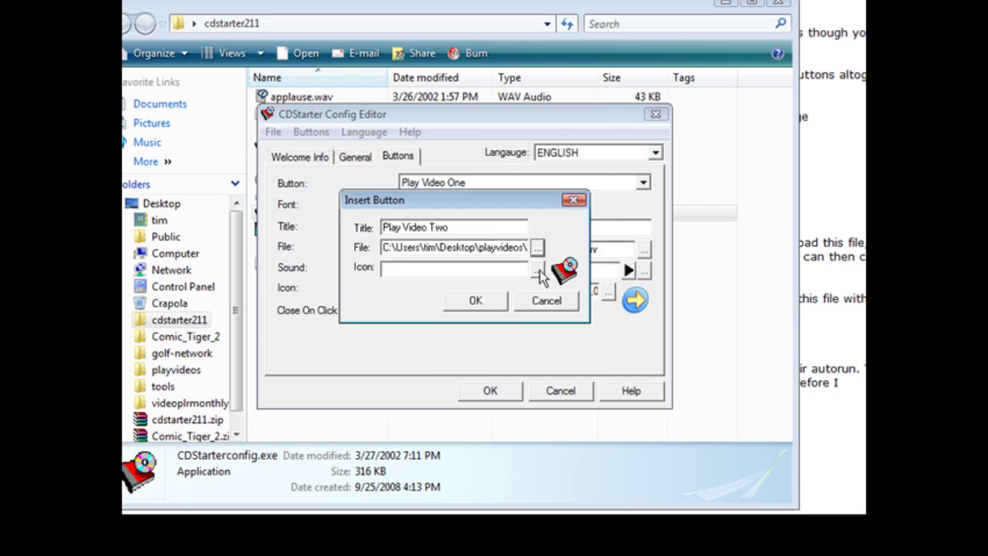
Assign forward.ico as the Play Video Two button's icon and confirm the button's insertion
click(539, 268)
click(516, 141)
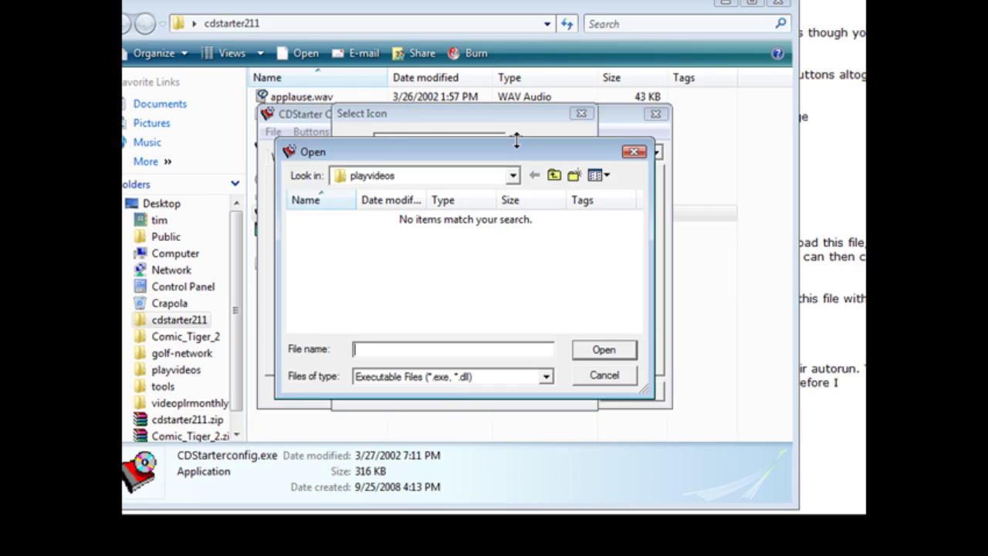
click(419, 377)
click(420, 403)
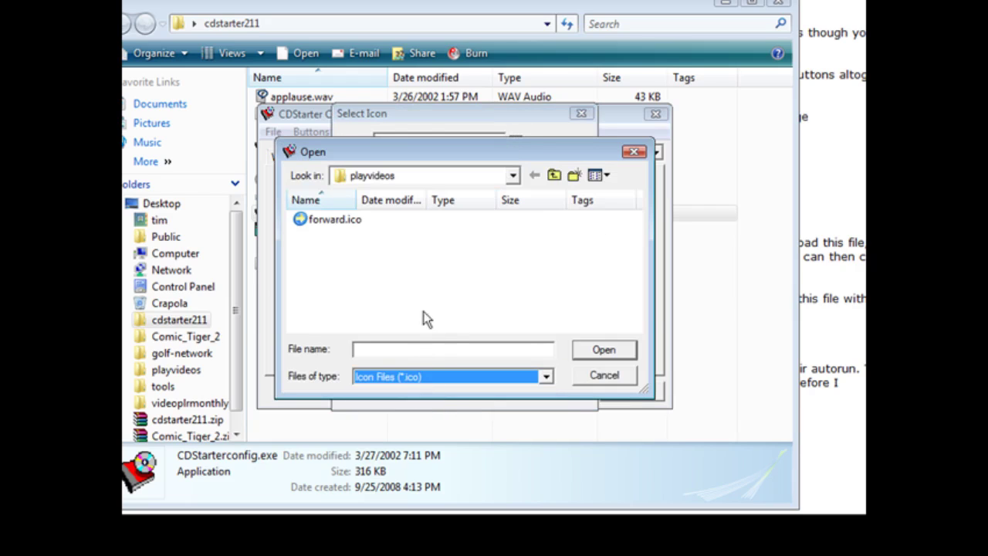
click(342, 224)
double_click(342, 224)
click(364, 180)
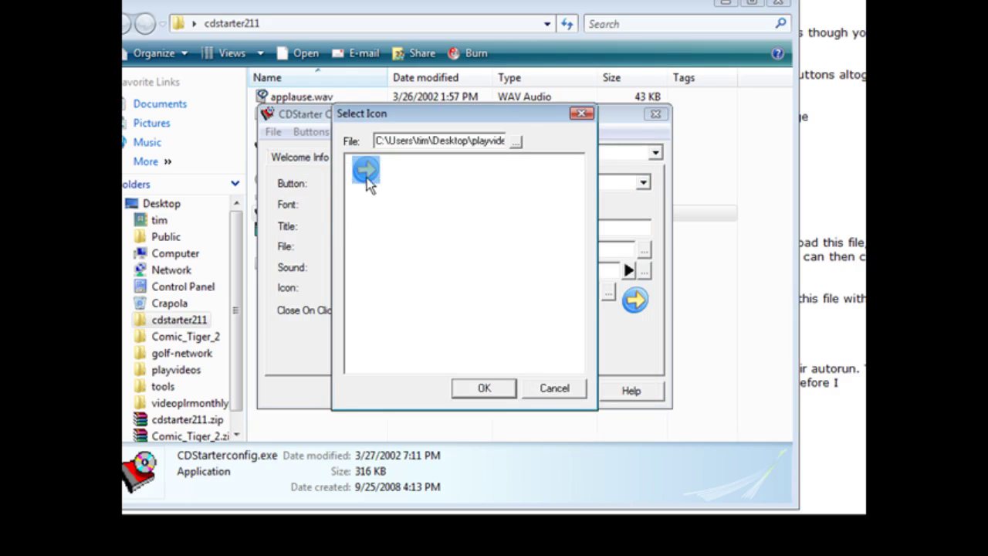
click(483, 388)
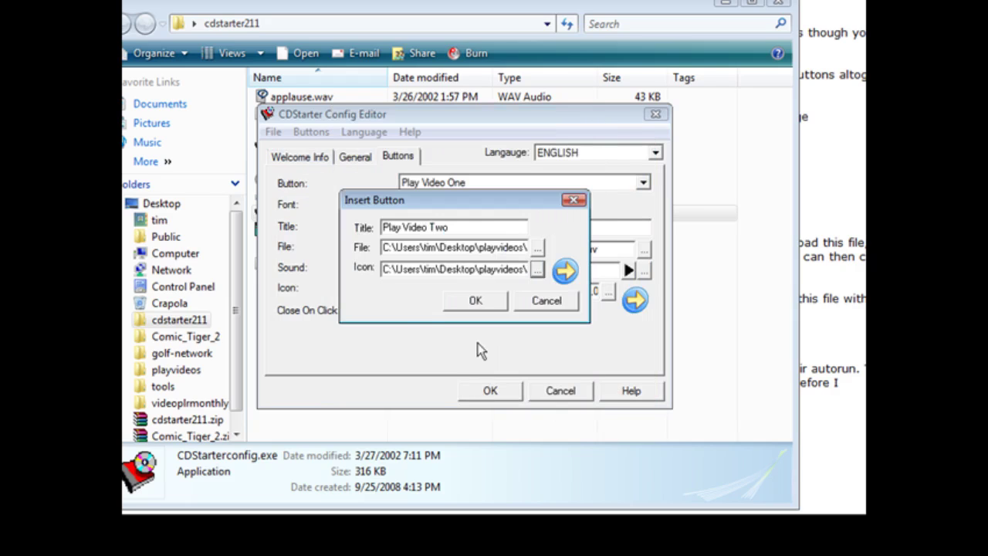
click(492, 302)
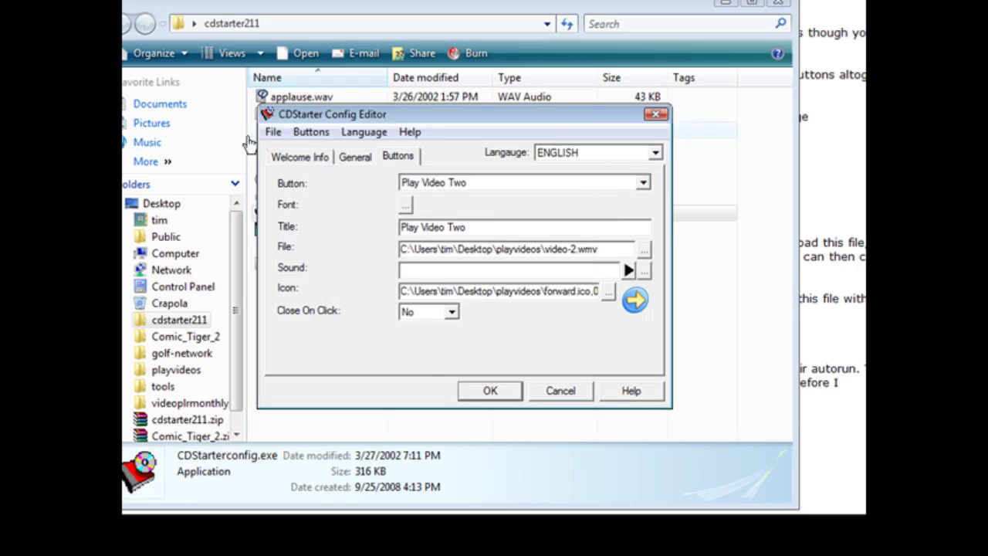
Insert the remaining buttons, Play Video Three and Play Video Four, and accept the button order One to Four
click(310, 132)
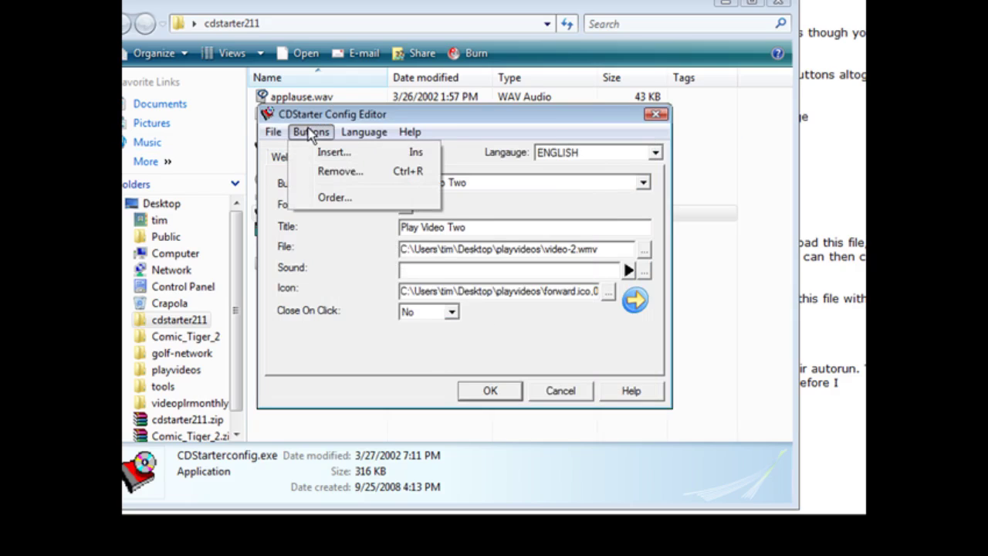
click(328, 152)
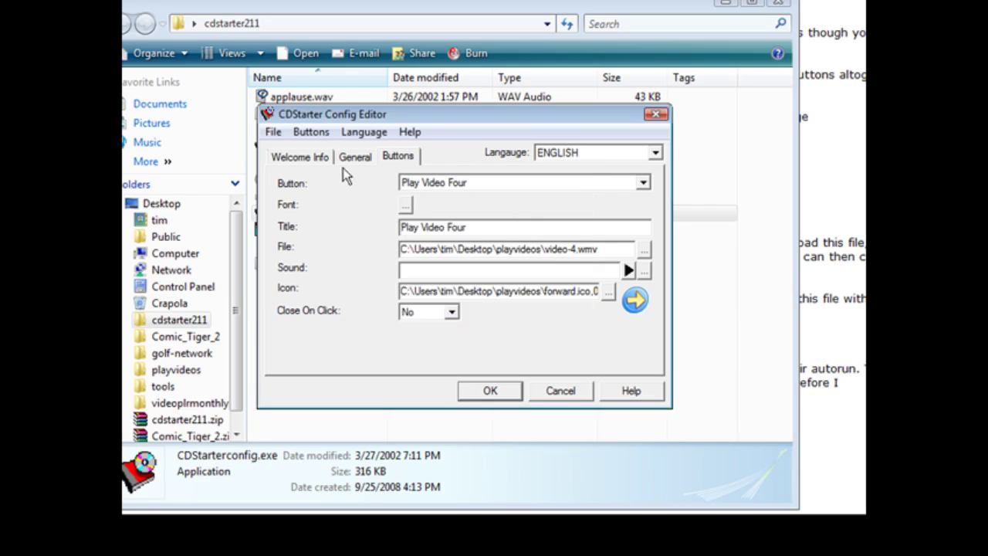
click(313, 133)
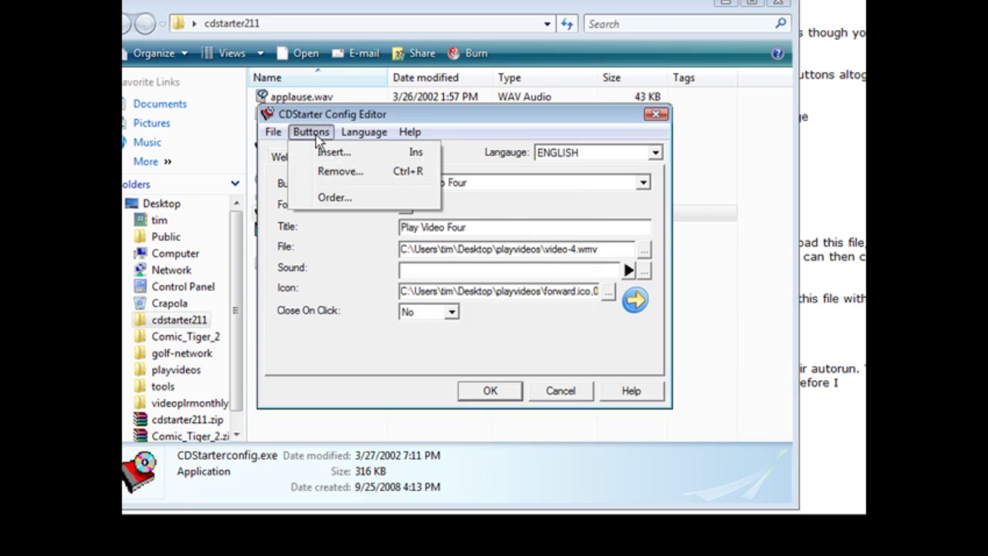
click(332, 198)
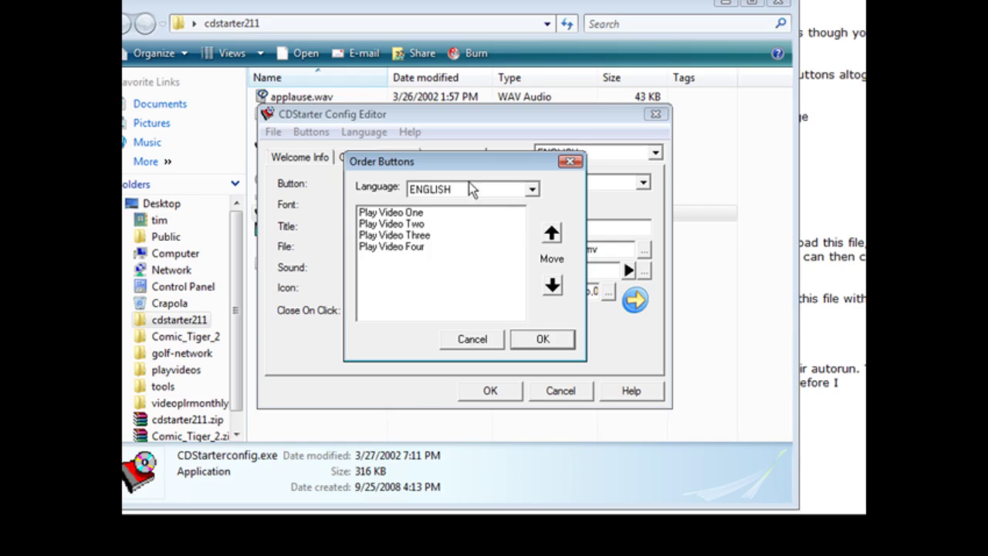
click(543, 341)
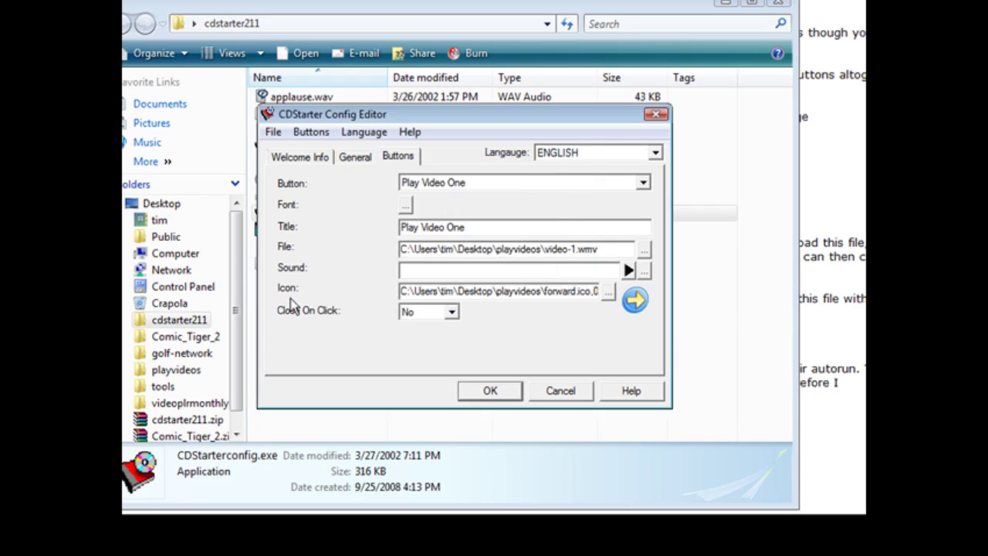
Save the menu configuration as cdstarter.ini in the playvideos folder and close the cdstarter211 folder window
click(494, 390)
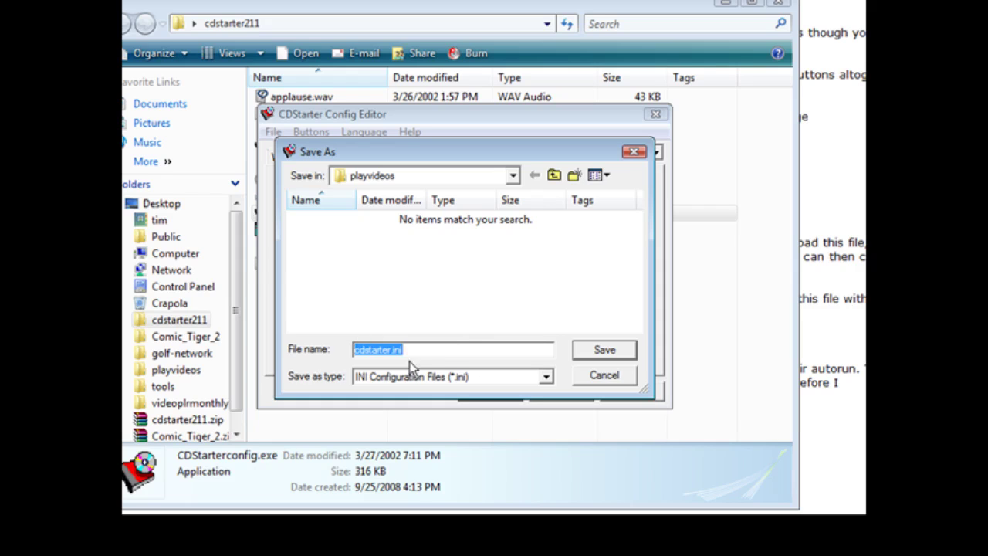
click(605, 350)
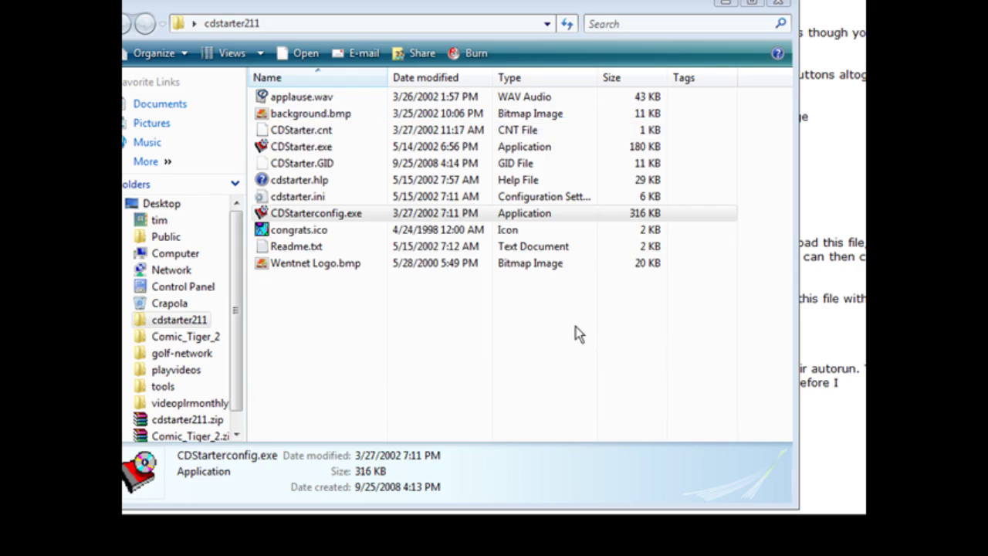
click(780, 3)
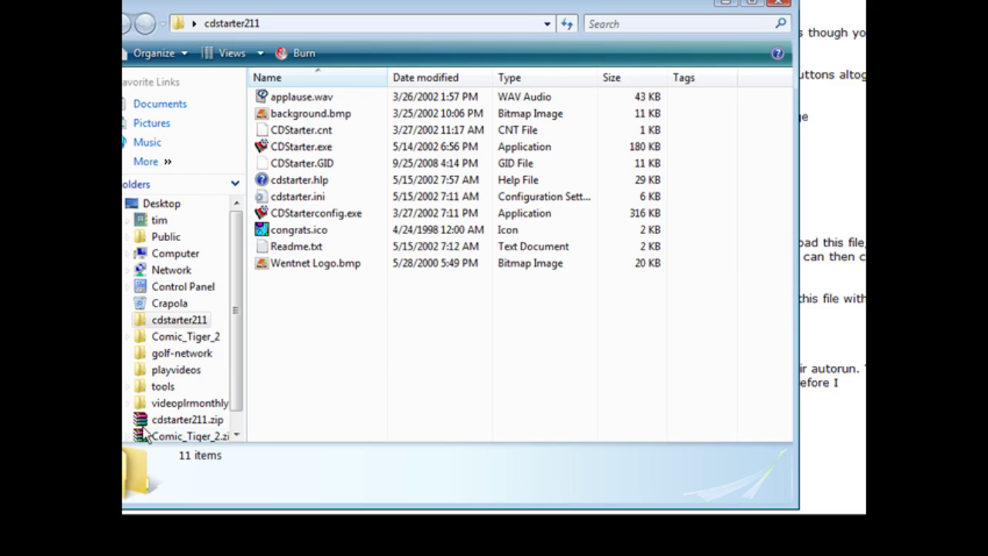
Copy CDStarter.exe from the cdstarter211 folder into the playvideos folder
right_click(315, 153)
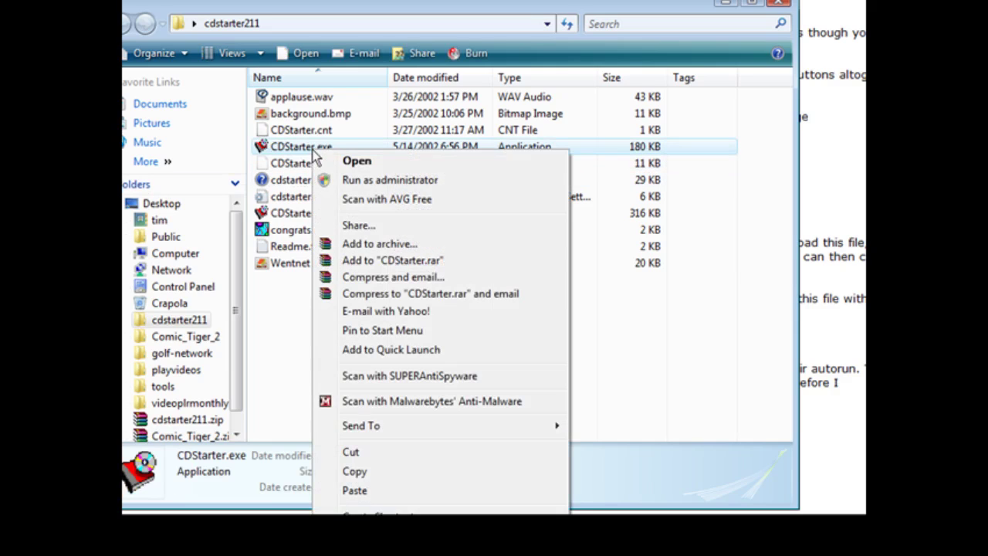
click(358, 473)
click(724, 4)
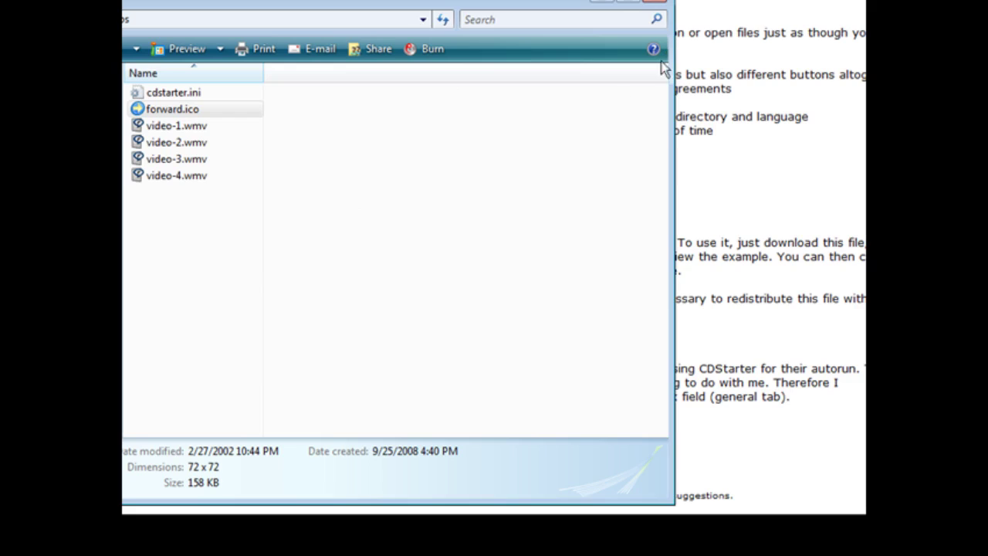
right_click(205, 271)
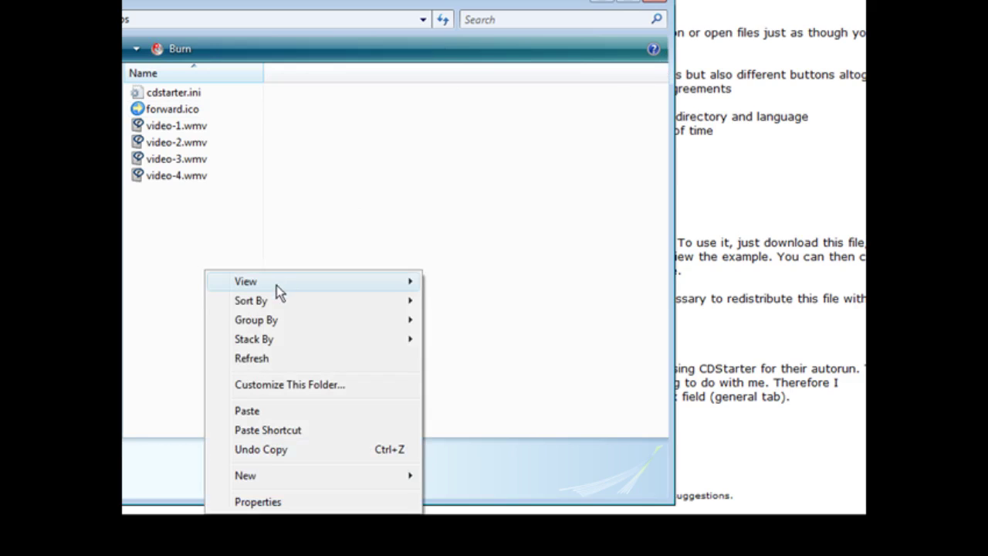
click(256, 411)
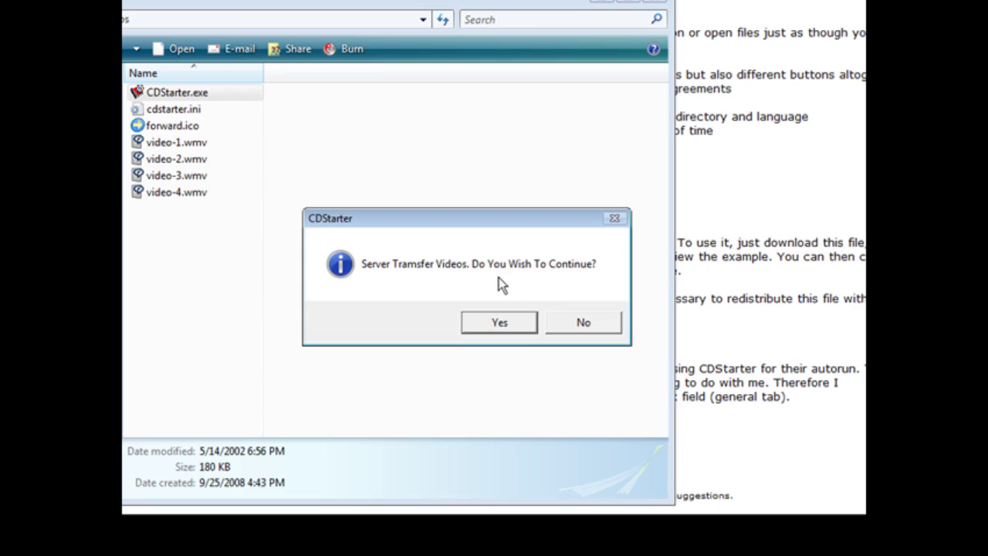
Test the CDStarter menu by accepting the intro message, playing Video Two and closing the player
click(532, 326)
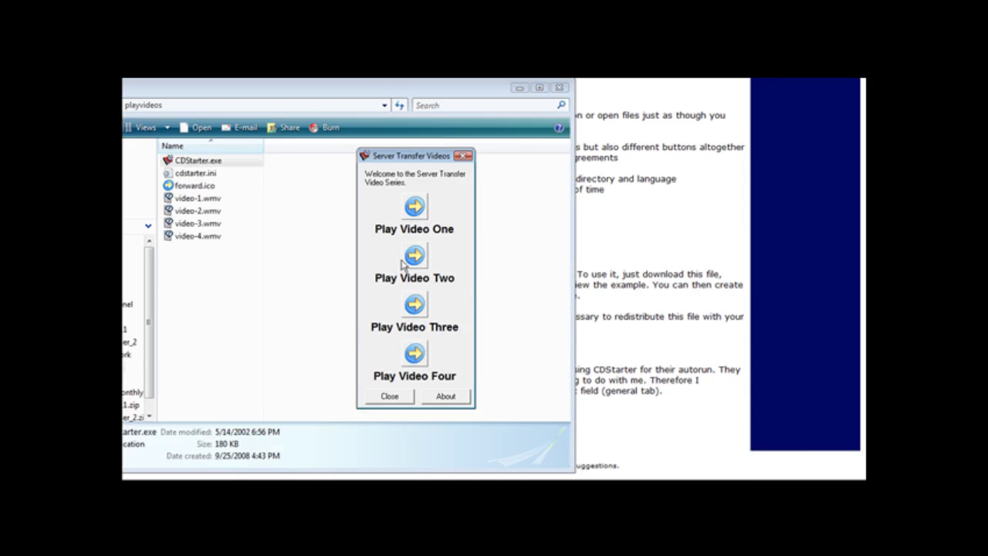
click(415, 257)
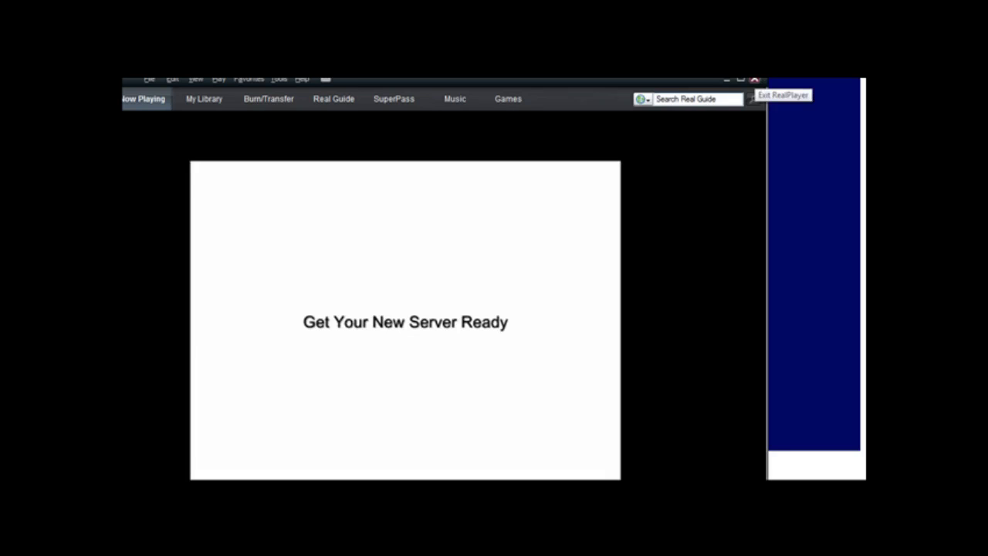
click(754, 79)
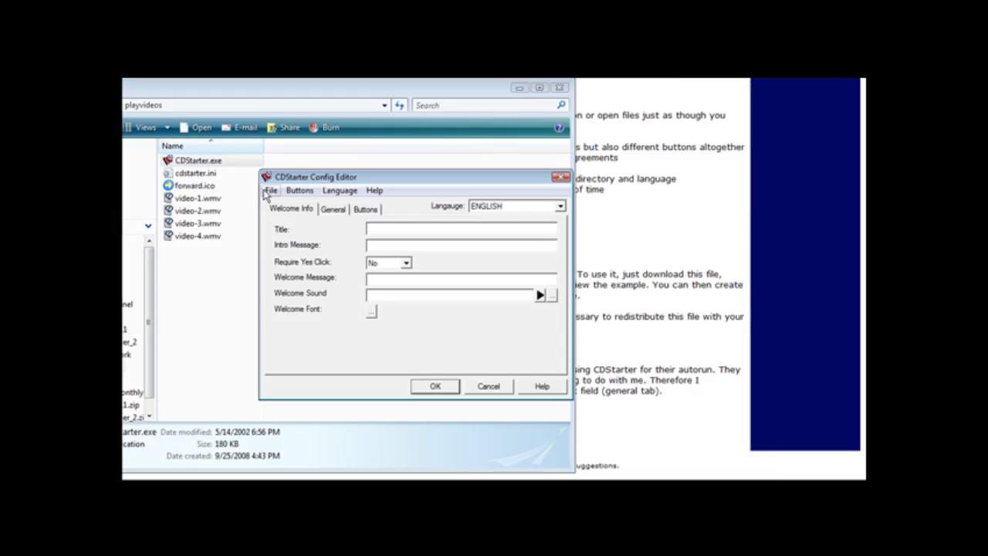
Open cdstarter.ini from the playvideos folder in the CDStarter Config Editor
click(272, 190)
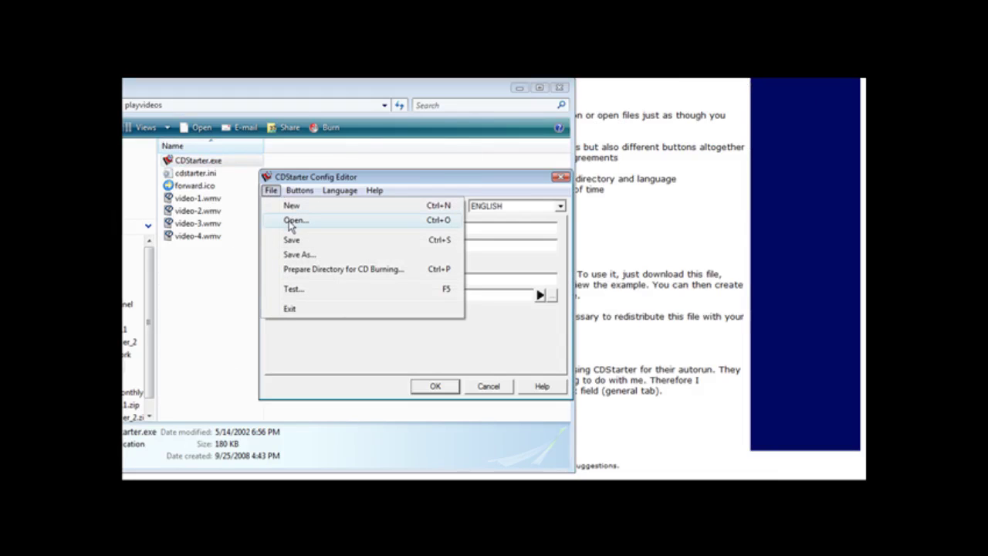
click(293, 222)
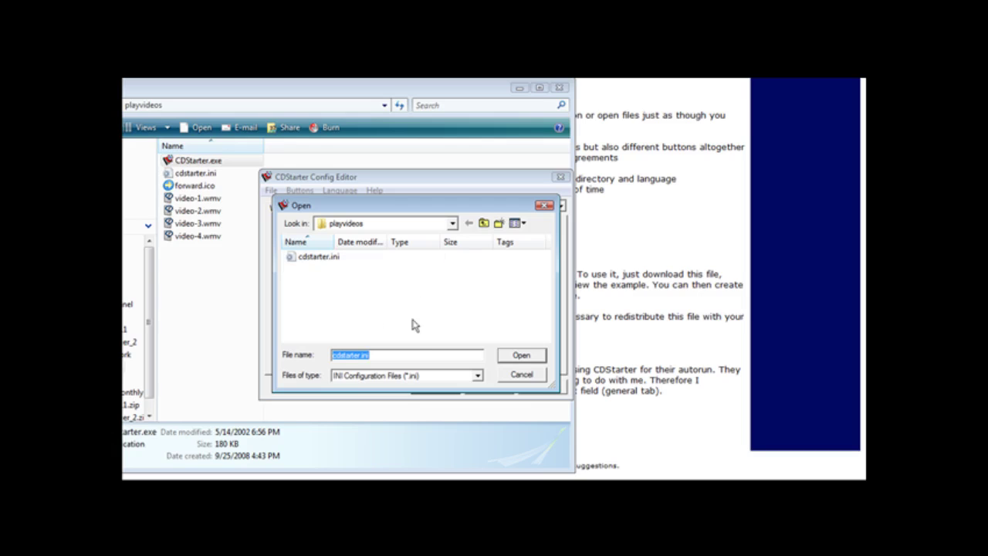
click(337, 271)
key(Return)
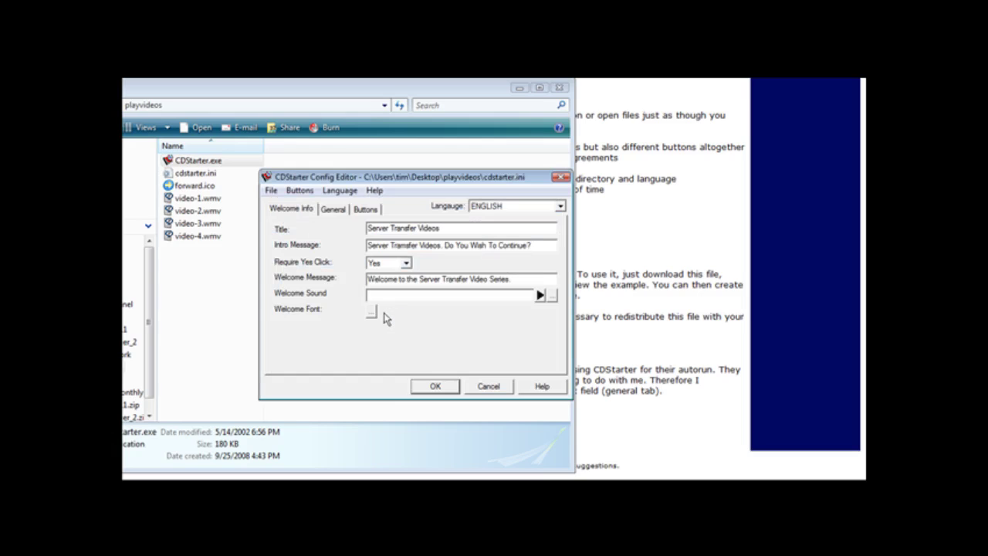
Prepare the playvideos directory for CD burning from the open configuration, skipping the icon selection
click(271, 191)
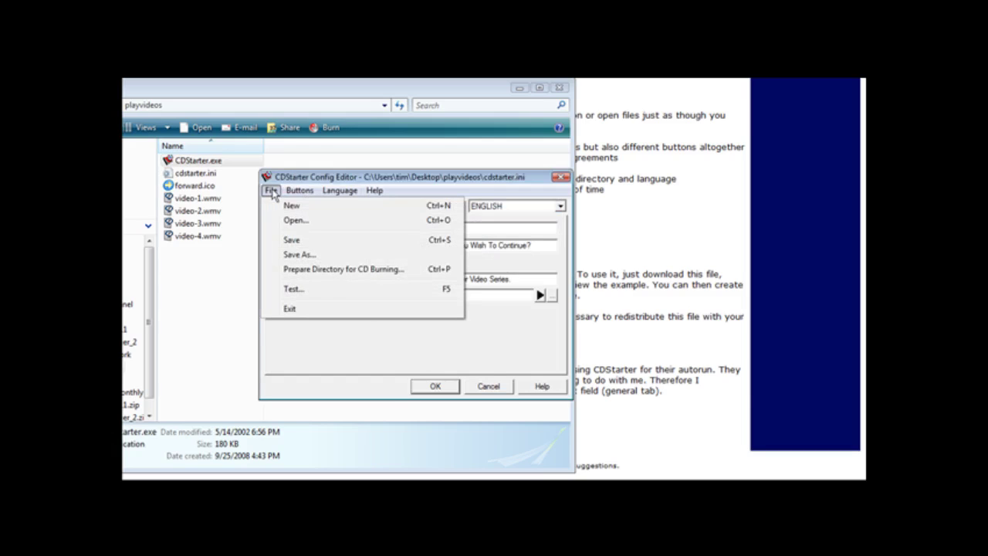
click(305, 270)
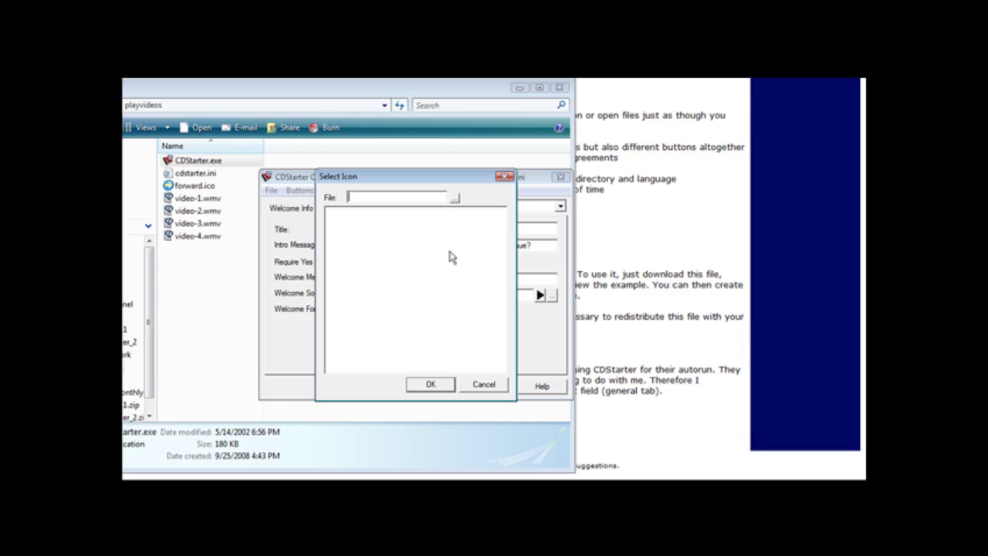
click(481, 384)
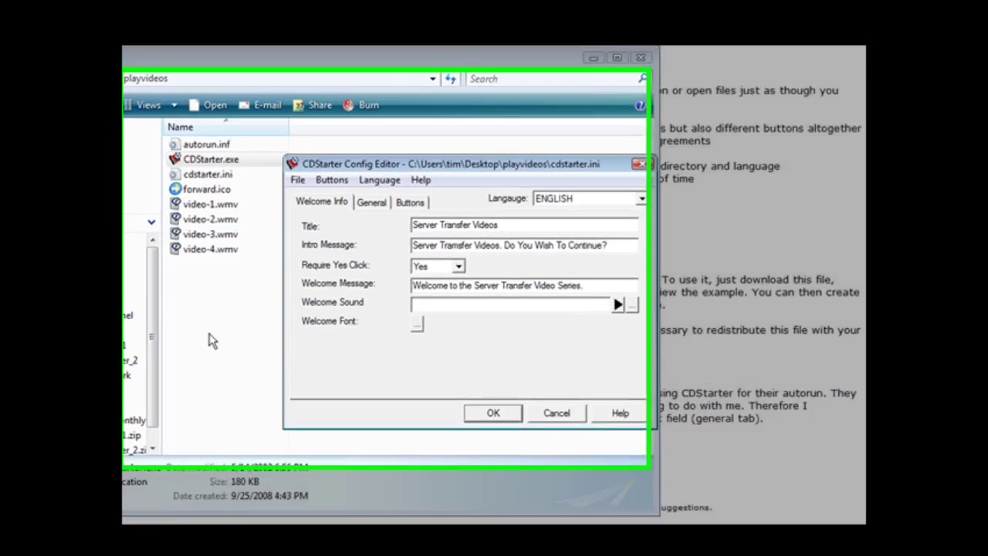
View the contents of autorun.inf from the playvideos folder in Notepad without making it the default program, and close the file
click(210, 292)
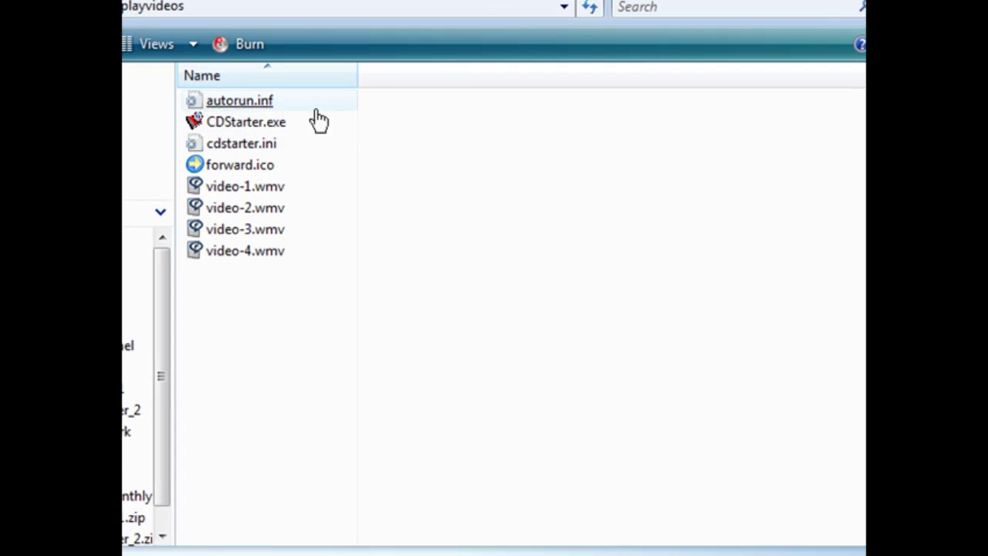
mouse_move(304, 110)
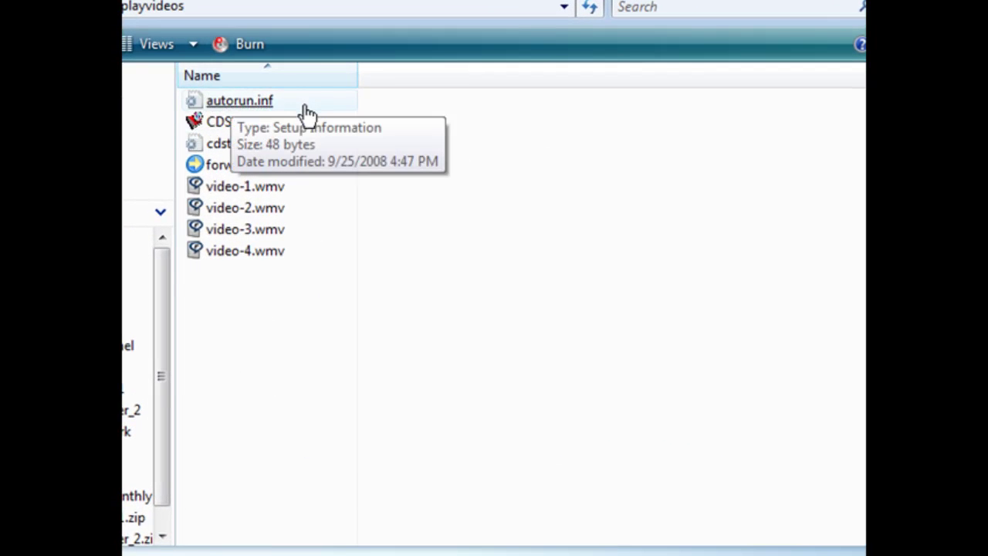
click(233, 107)
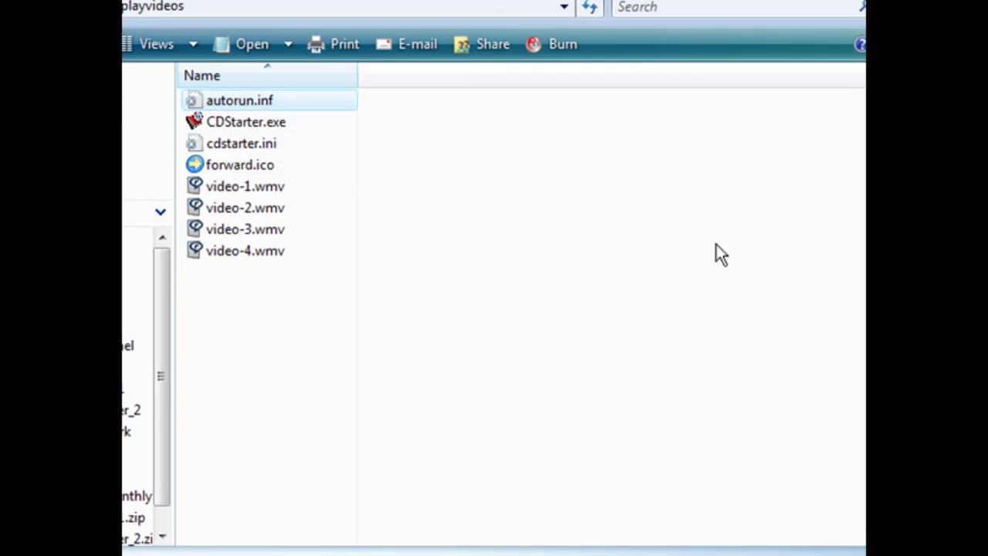
right_click(248, 105)
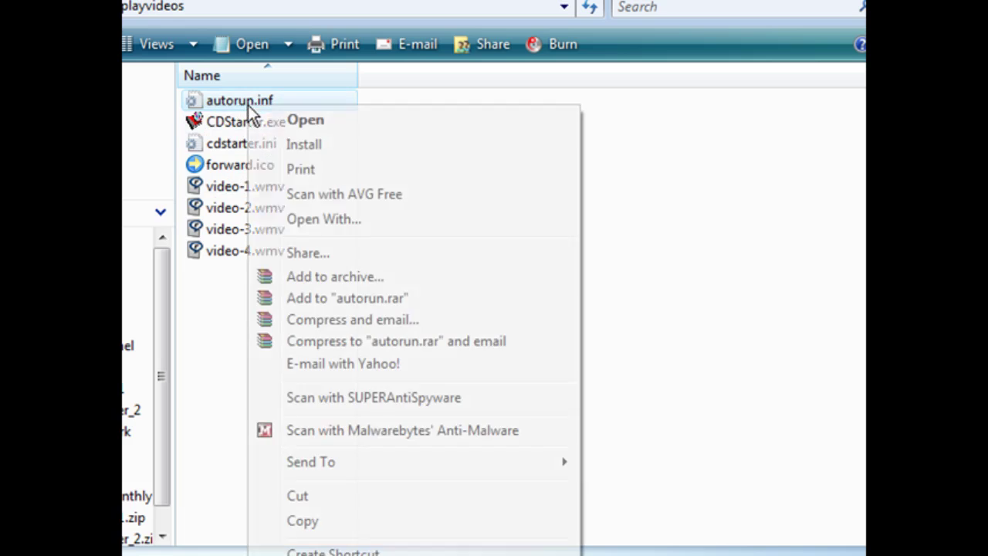
click(347, 219)
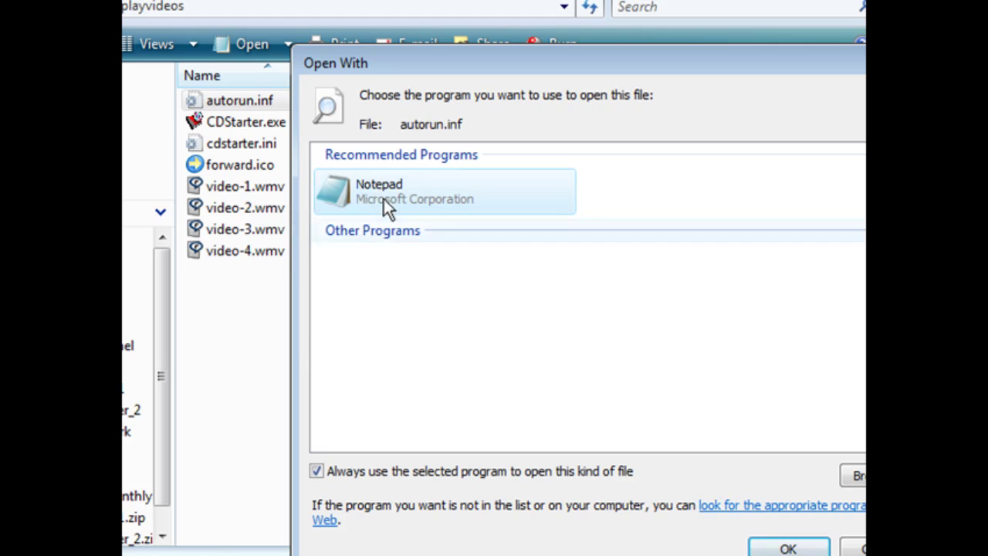
click(316, 472)
click(787, 547)
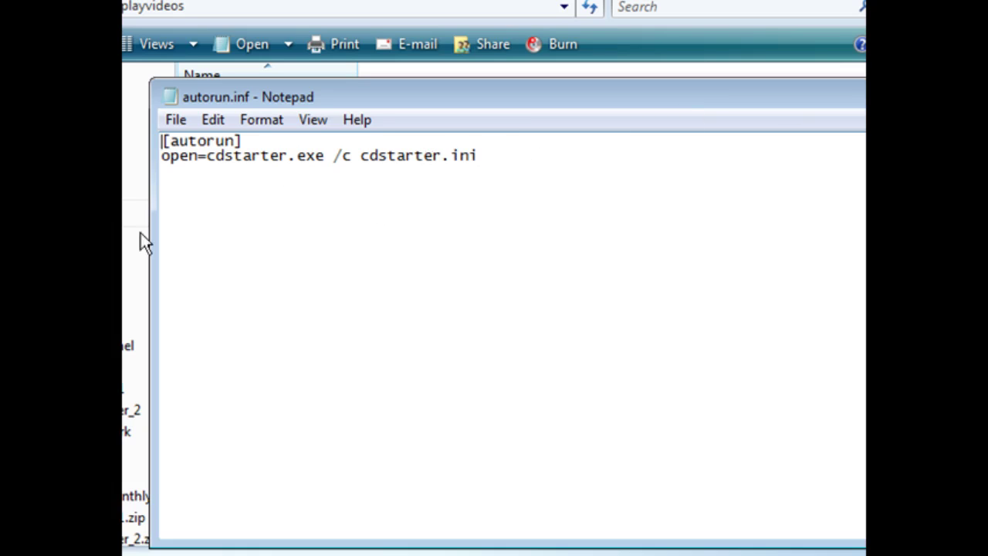
key(alt+F4)
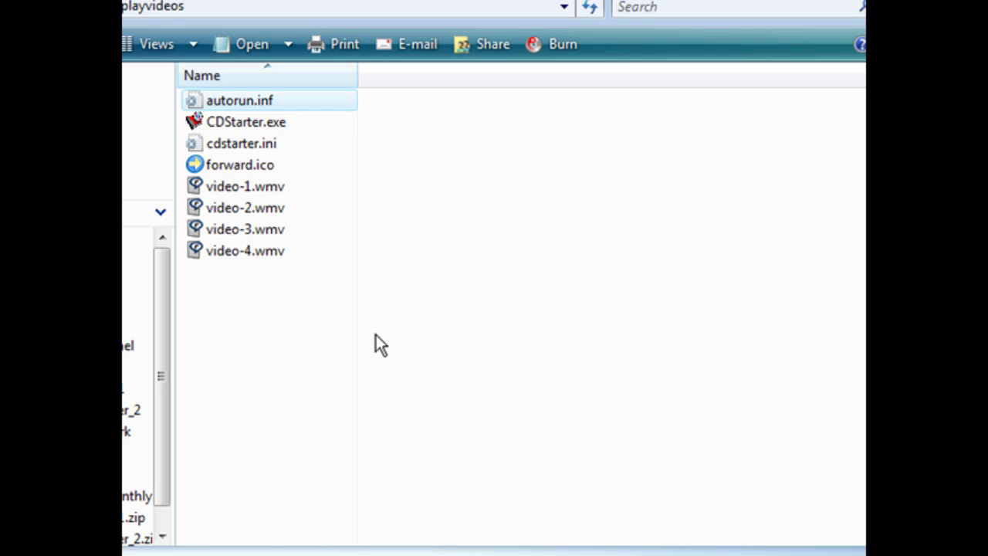
Run CDStarter.exe from the playvideos folder, accept the intro message and close the video menu
click(274, 123)
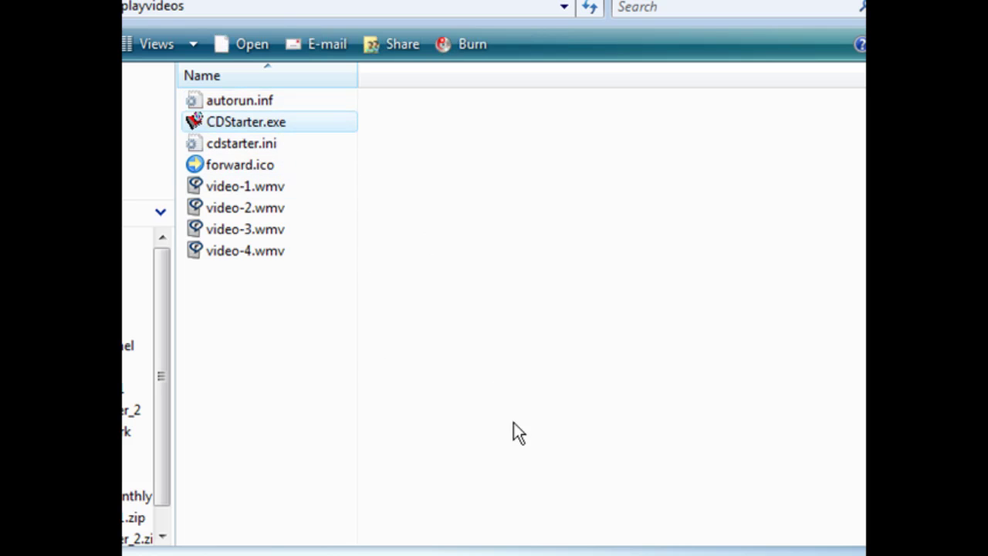
click(664, 397)
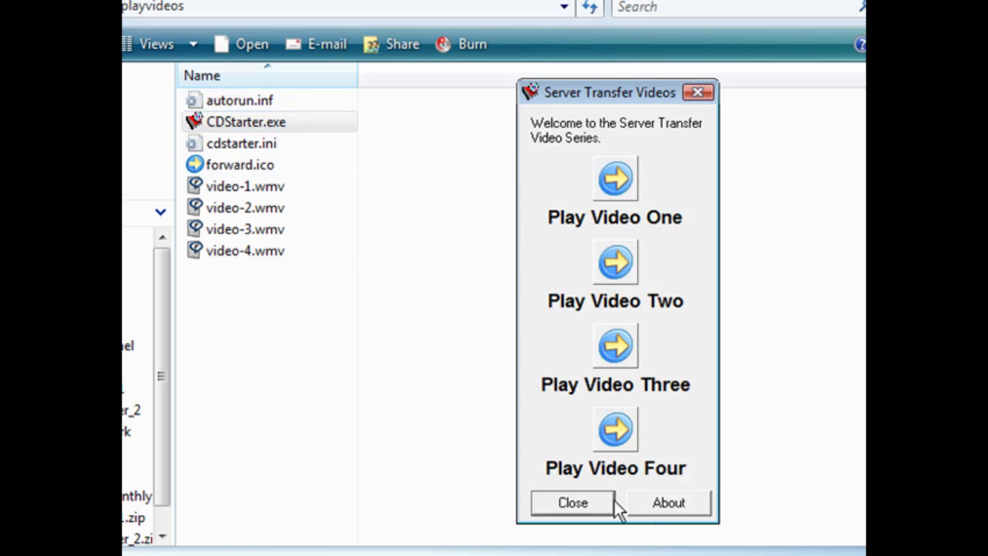
click(575, 502)
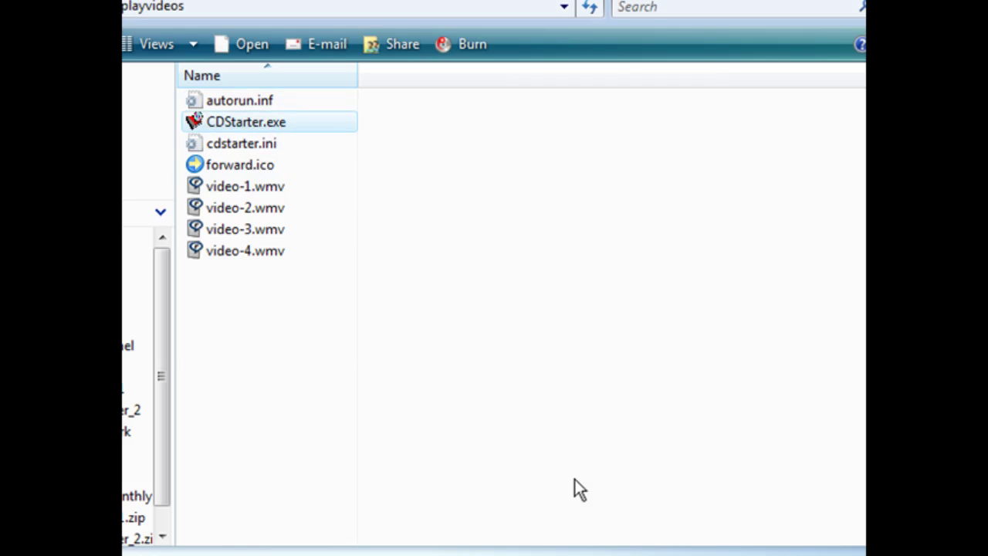